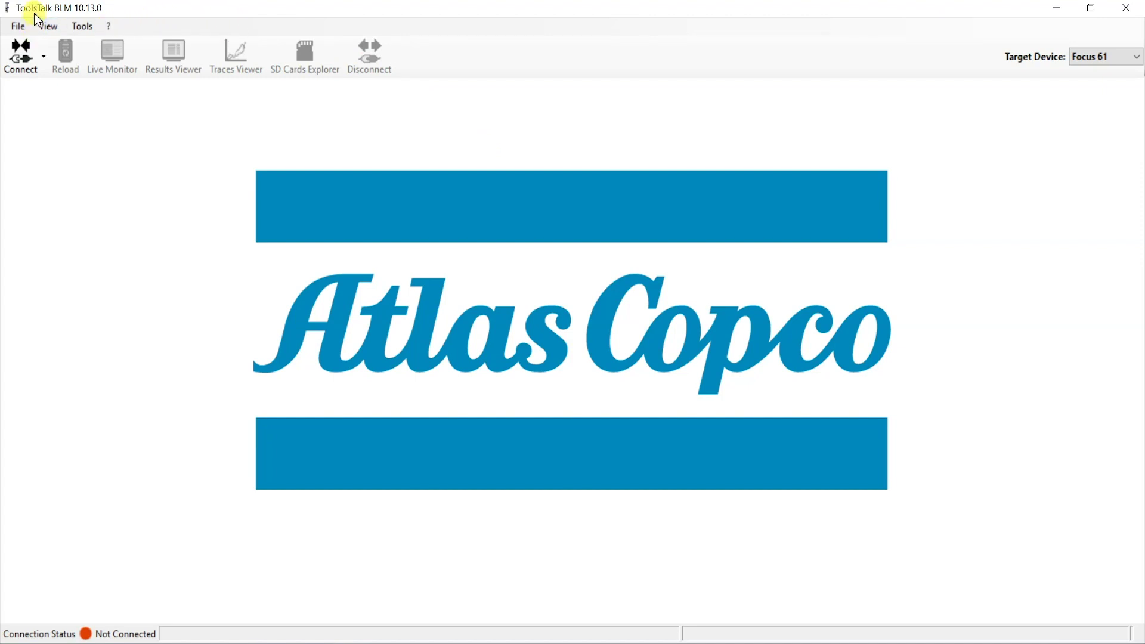
# Connect to the Focus61 controller in Configuration mode
pyautogui.click(37, 58)
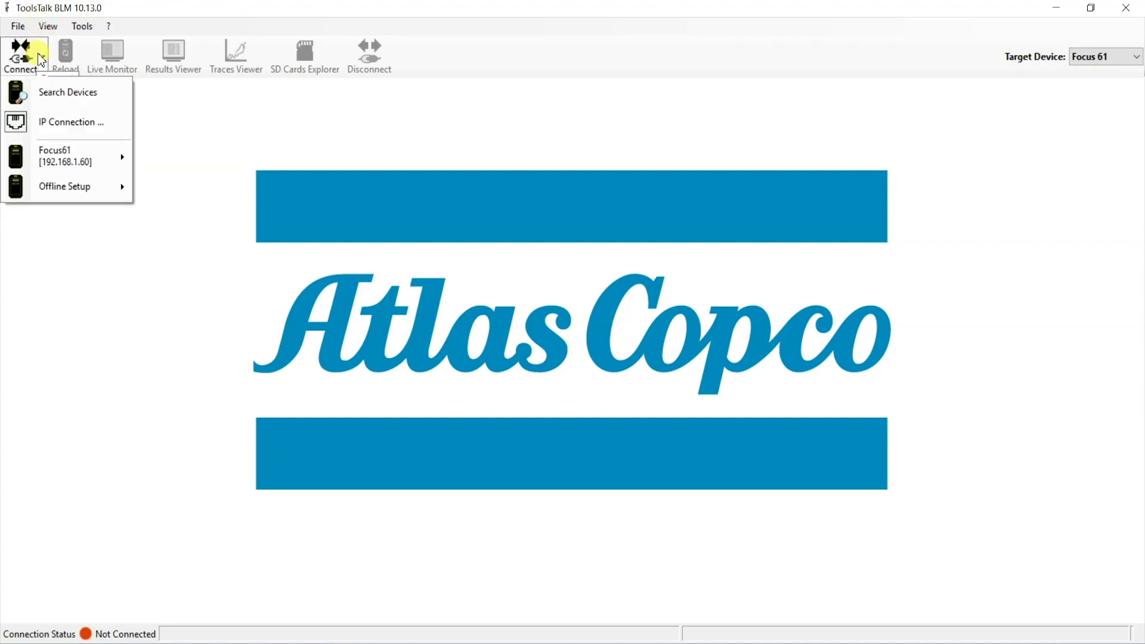
pyautogui.moveTo(70, 156)
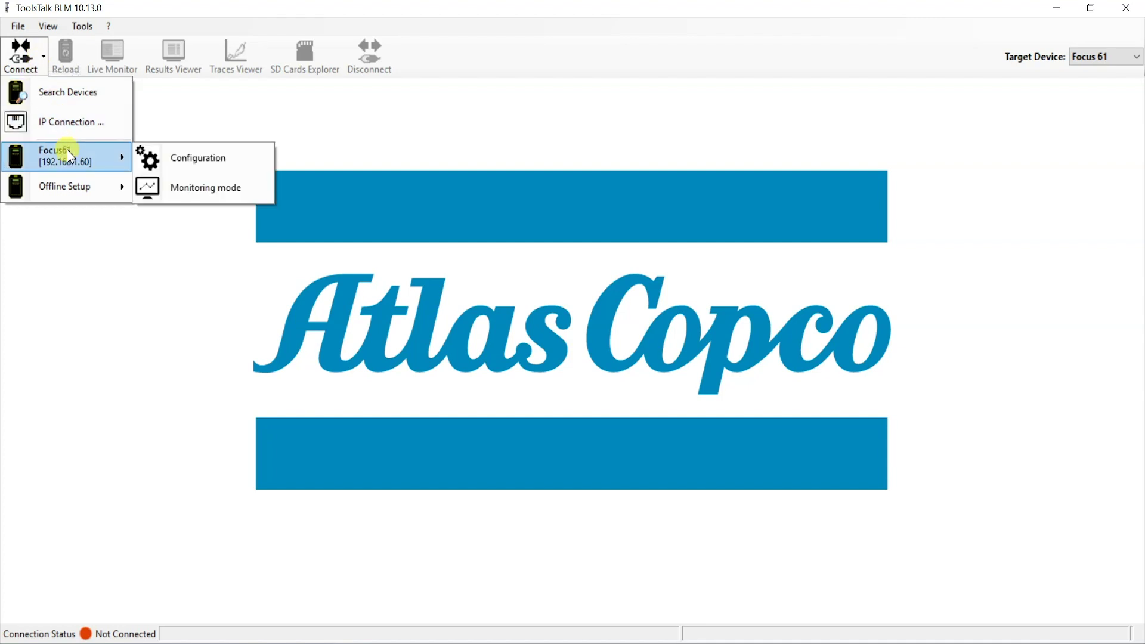
pyautogui.click(180, 159)
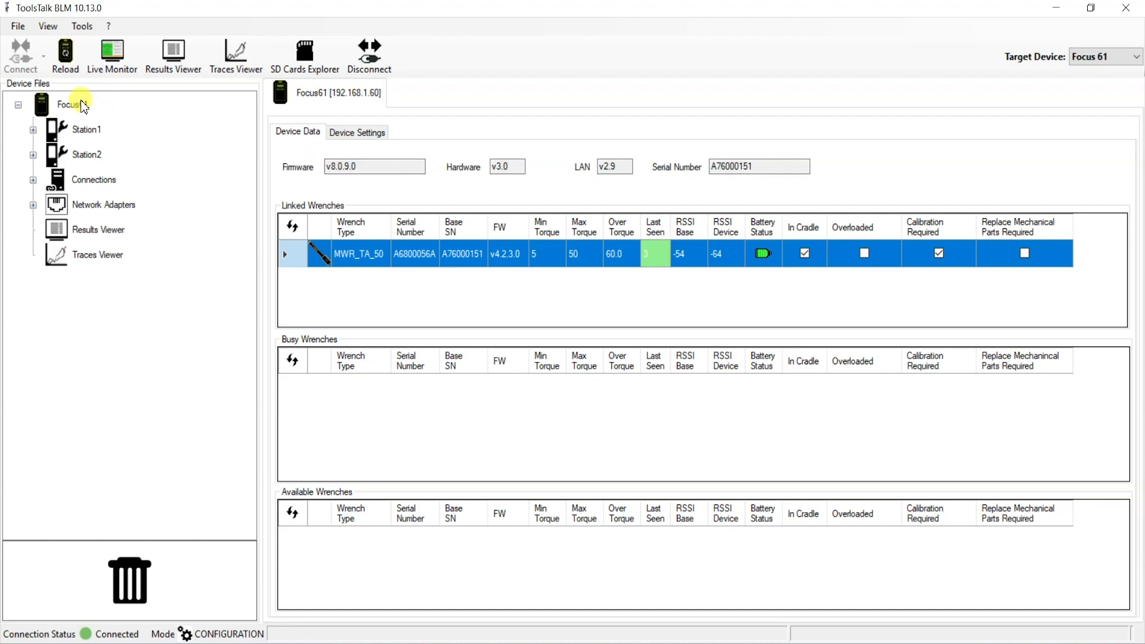
# Expand Station1 and add a StackLight accessory under its Accessories
pyautogui.doubleClick(89, 131)
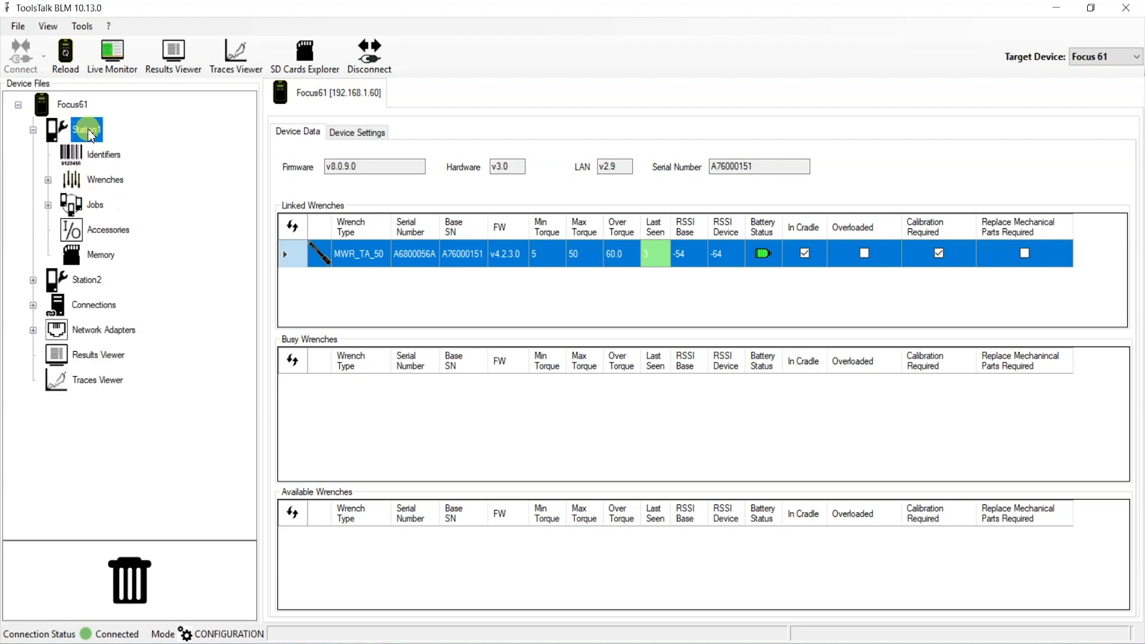
pyautogui.doubleClick(94, 289)
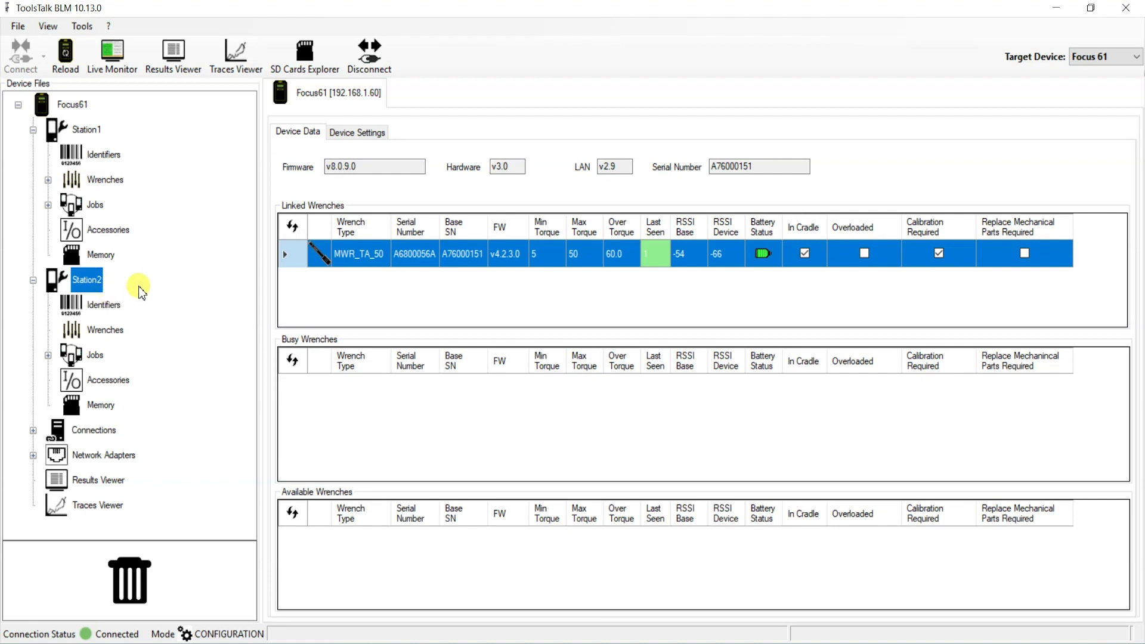
pyautogui.doubleClick(82, 284)
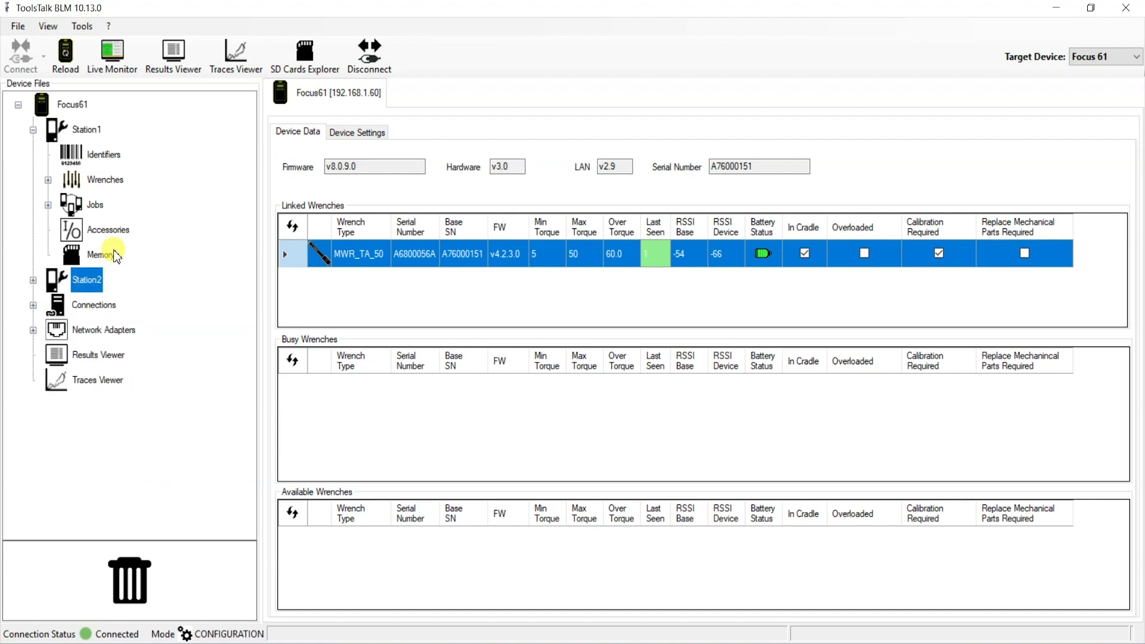
pyautogui.click(106, 231)
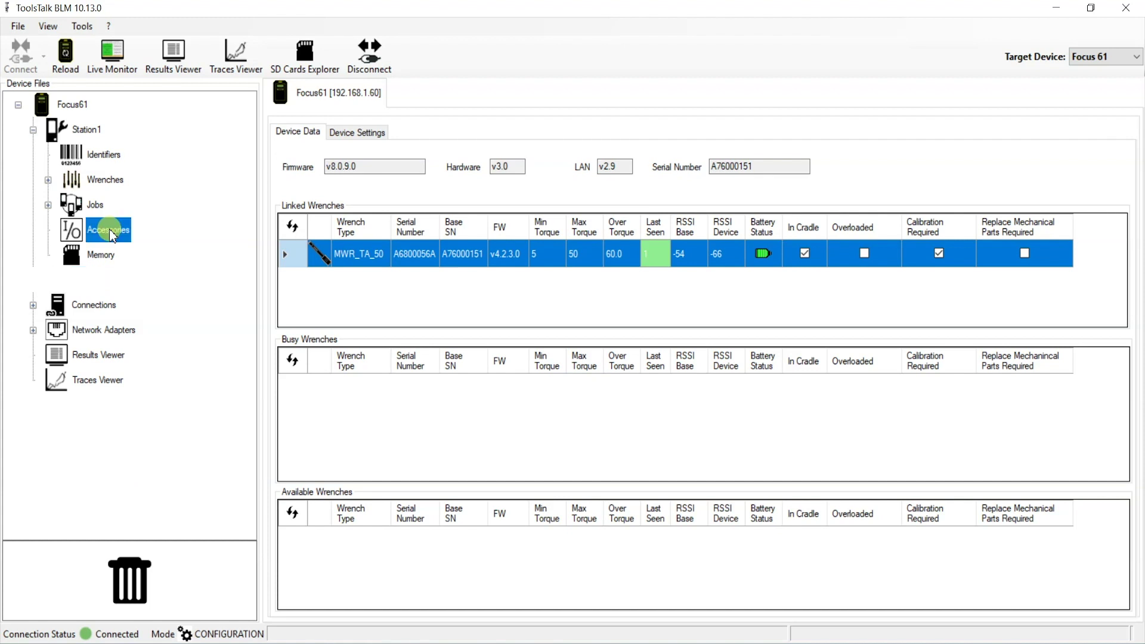
pyautogui.rightClick(101, 228)
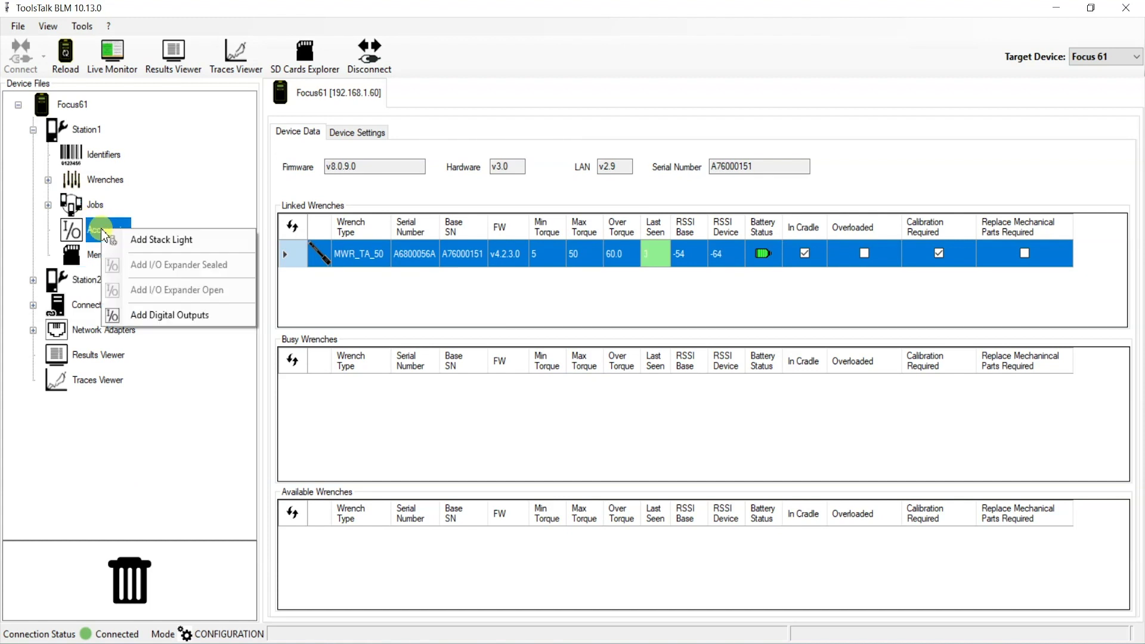
pyautogui.click(167, 241)
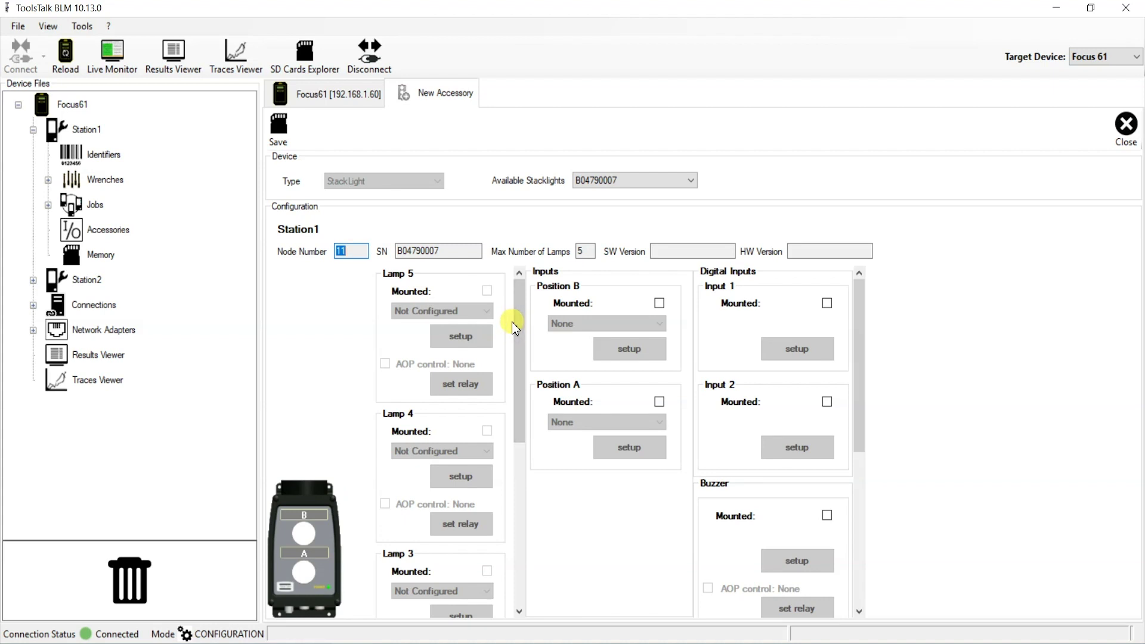
# Mount Lamp 1 on the stack light with the colour Blue
pyautogui.moveTo(512, 321); pyautogui.dragTo(560, 485)
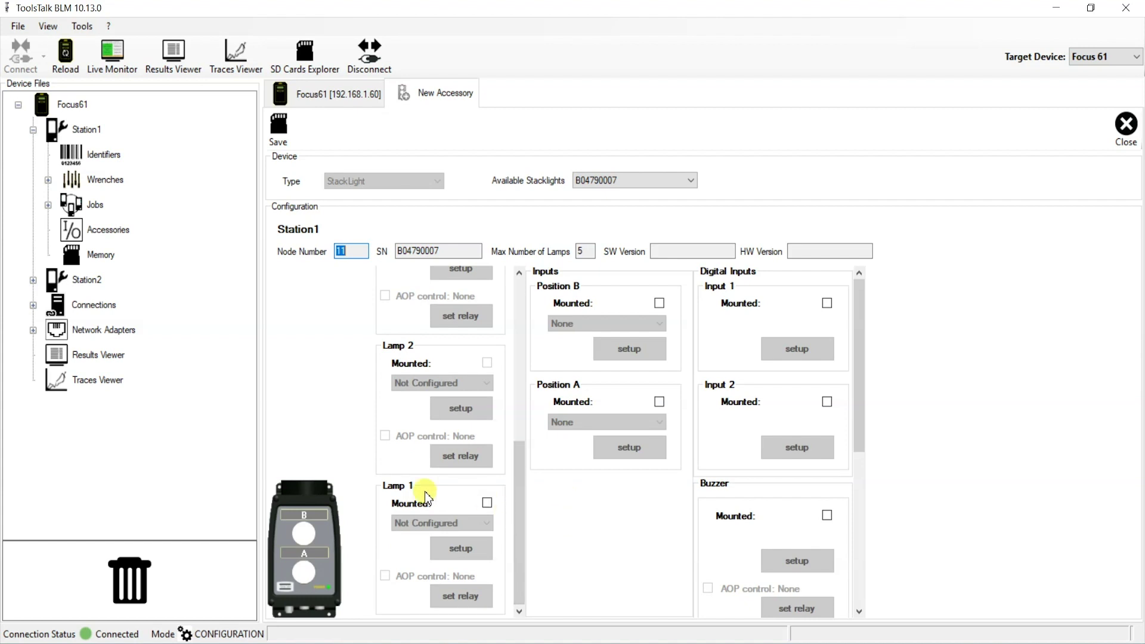
pyautogui.click(488, 502)
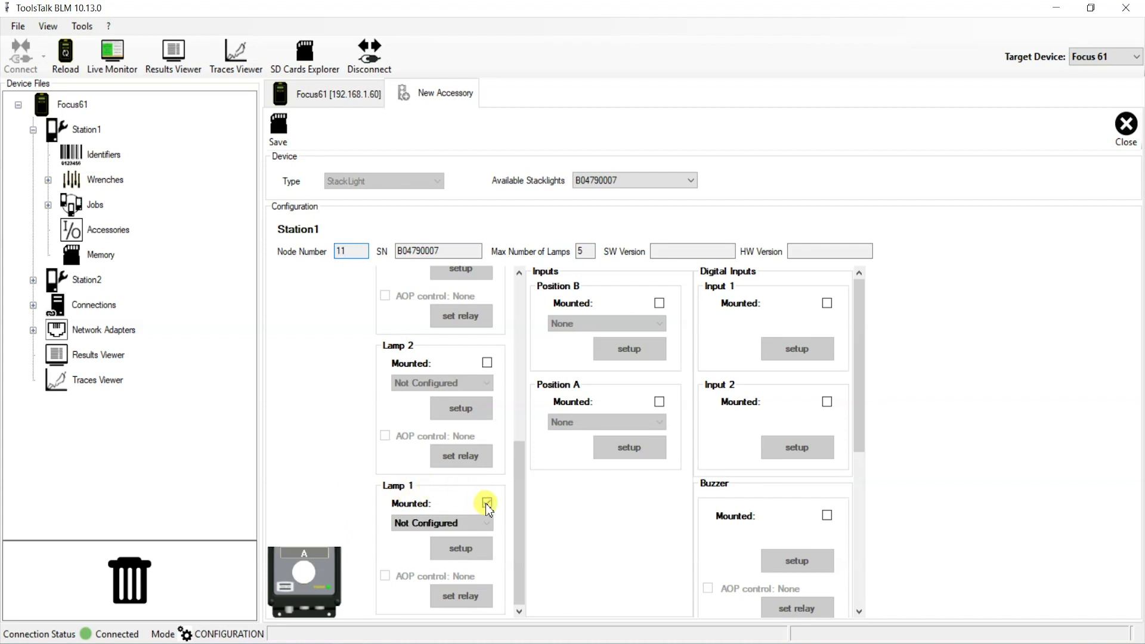
pyautogui.click(475, 525)
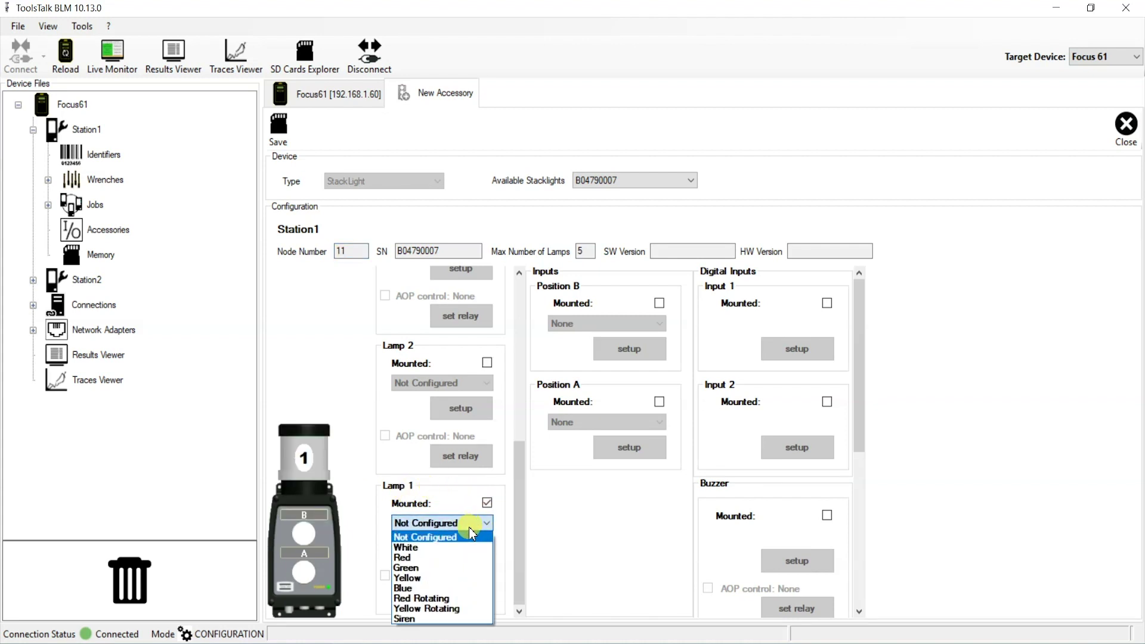
pyautogui.click(439, 589)
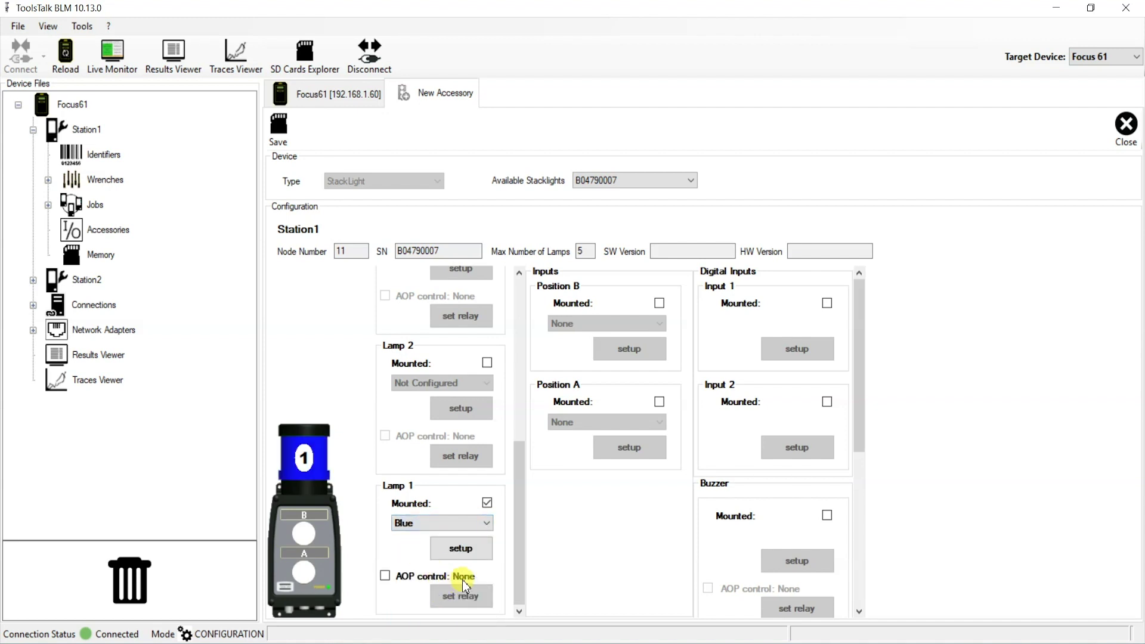
pyautogui.click(464, 552)
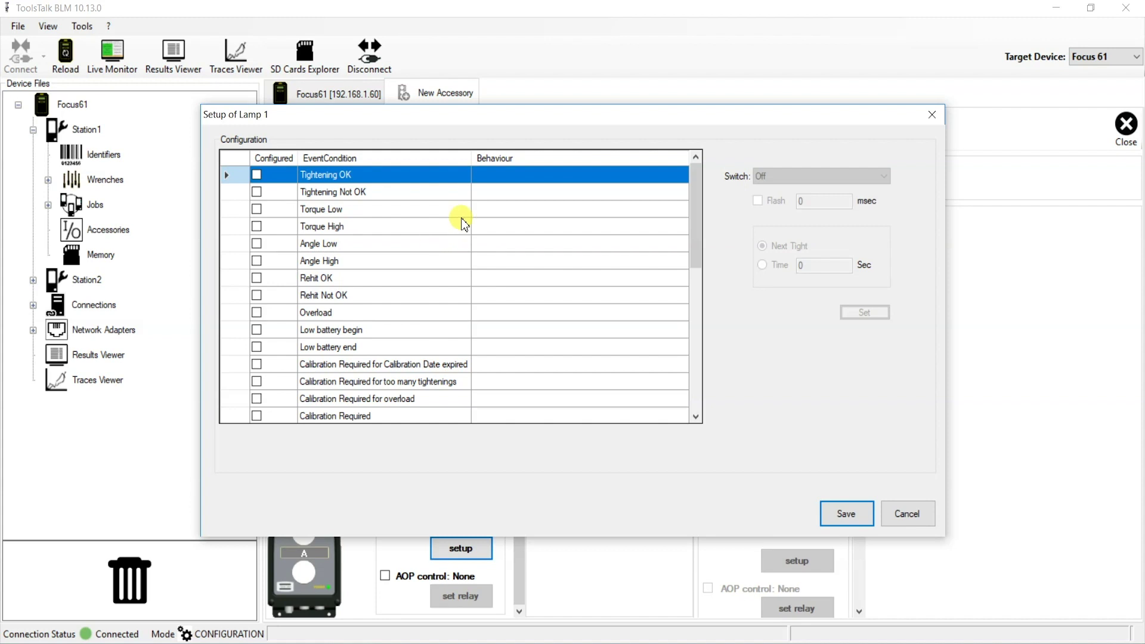
# Make Lamp 1 switch On at Sequence Start and save its setup
pyautogui.scroll(-6, 493, 271)
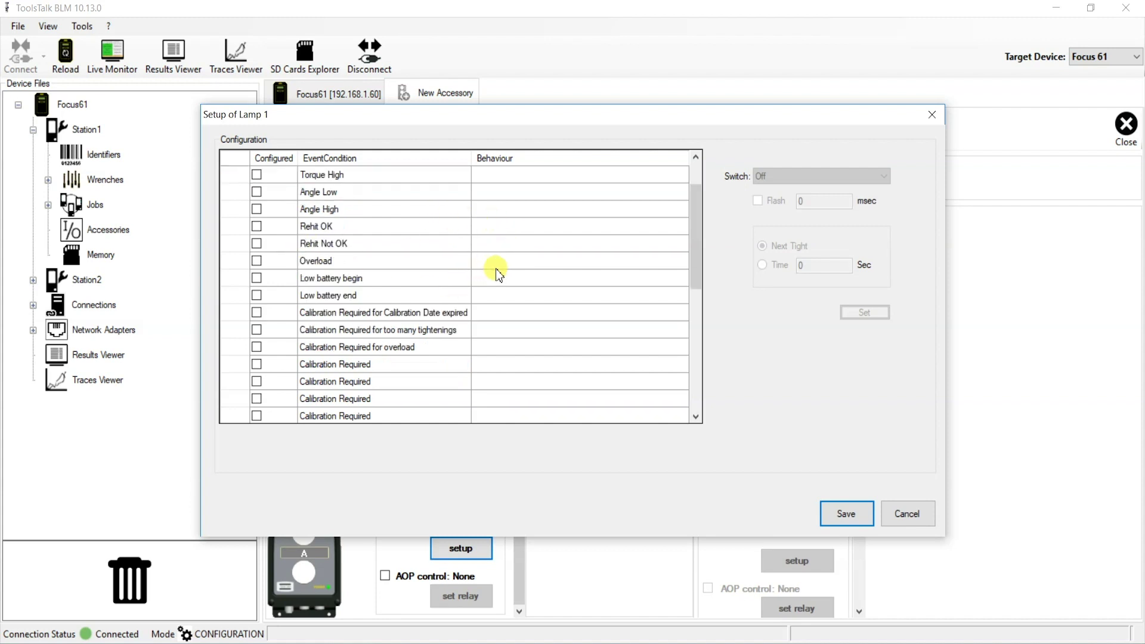
pyautogui.scroll(8, 504, 284)
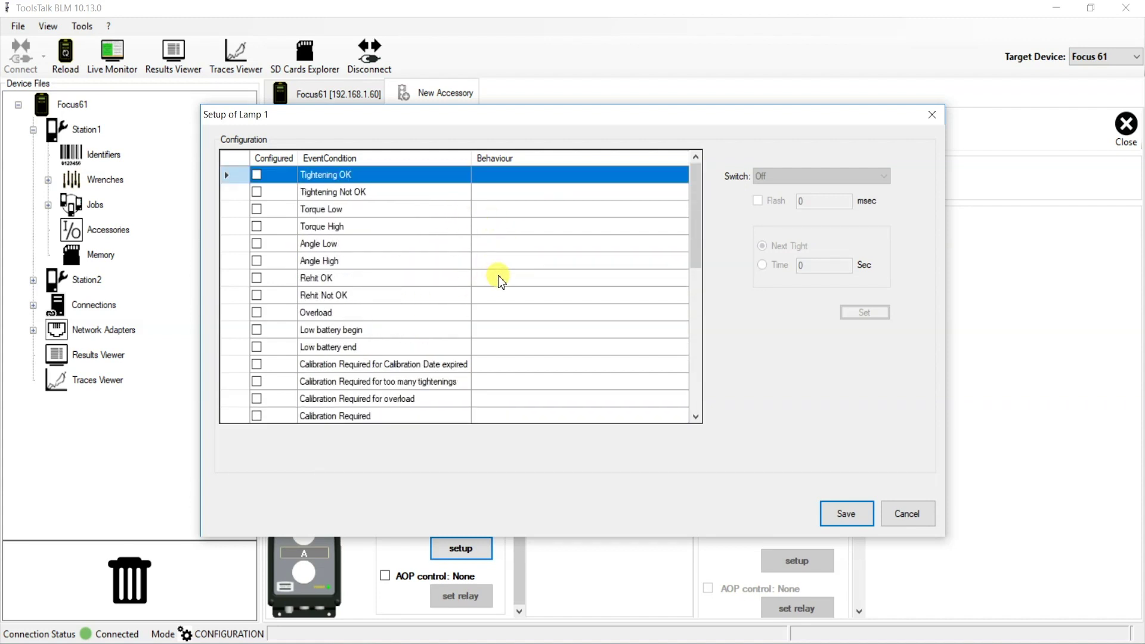
pyautogui.scroll(-4, 498, 279)
pyautogui.scroll(4, 489, 348)
pyautogui.scroll(-3, 456, 370)
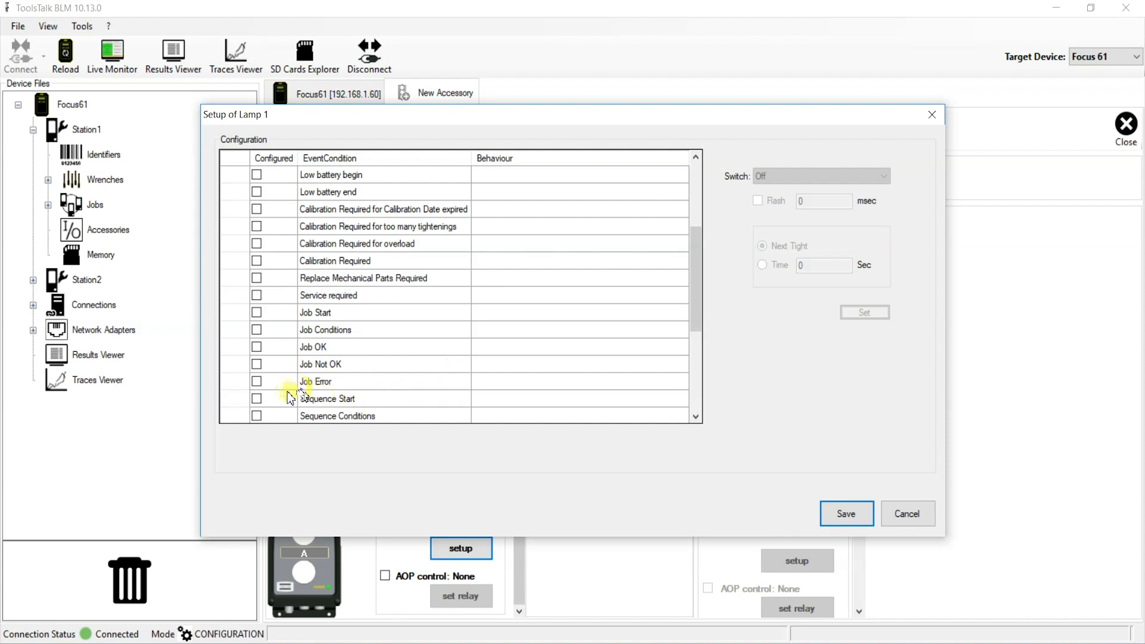
pyautogui.click(257, 399)
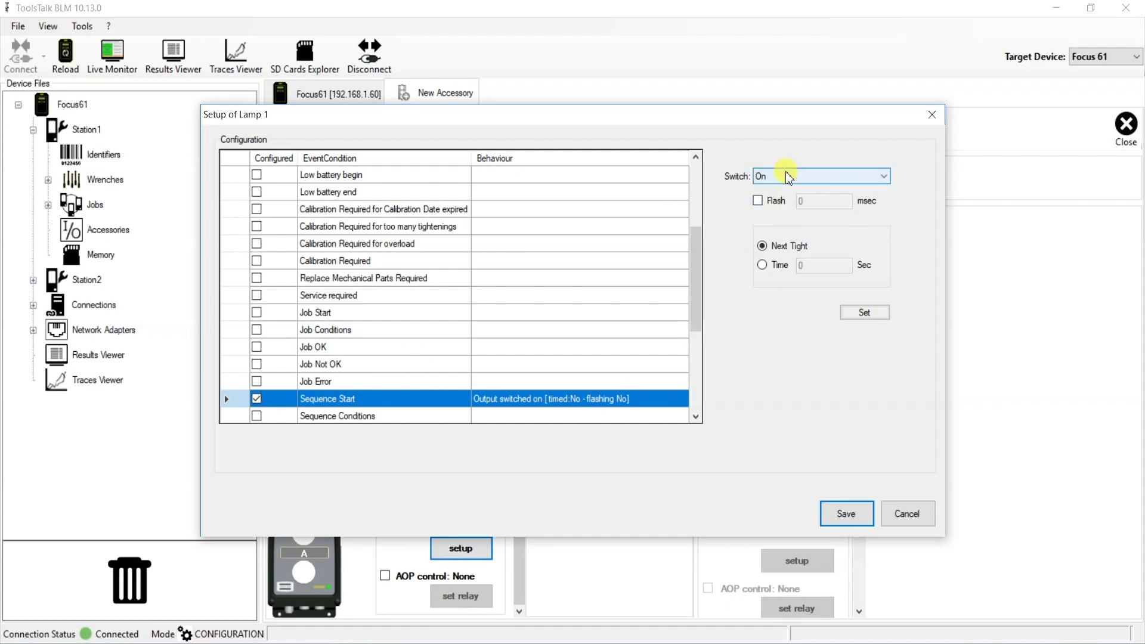
pyautogui.click(794, 188)
pyautogui.click(801, 203)
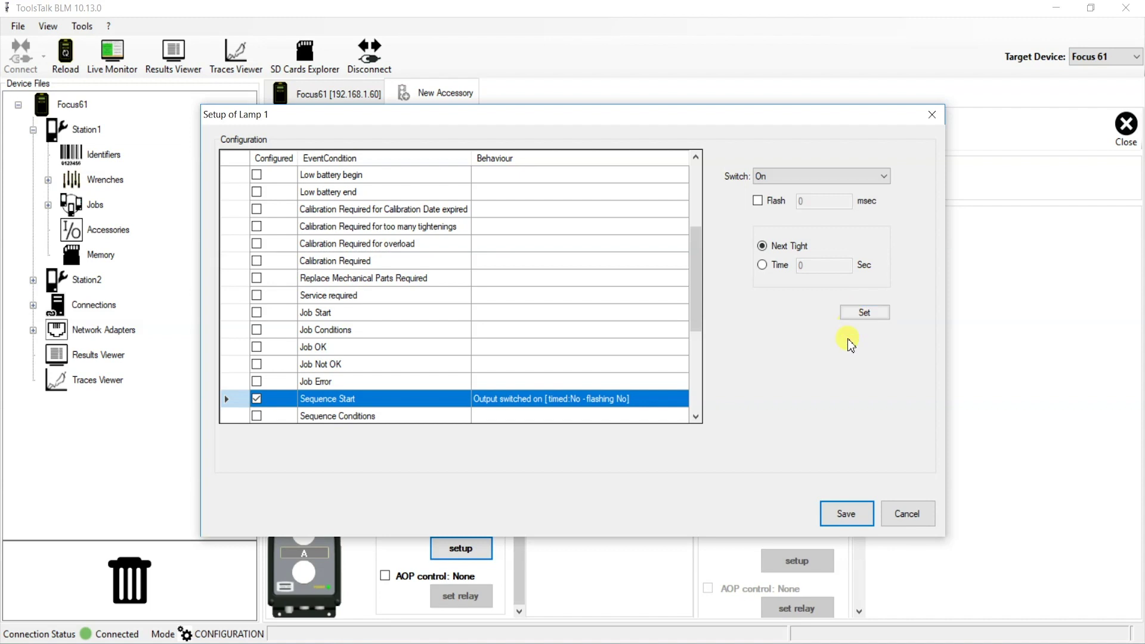
pyautogui.click(853, 514)
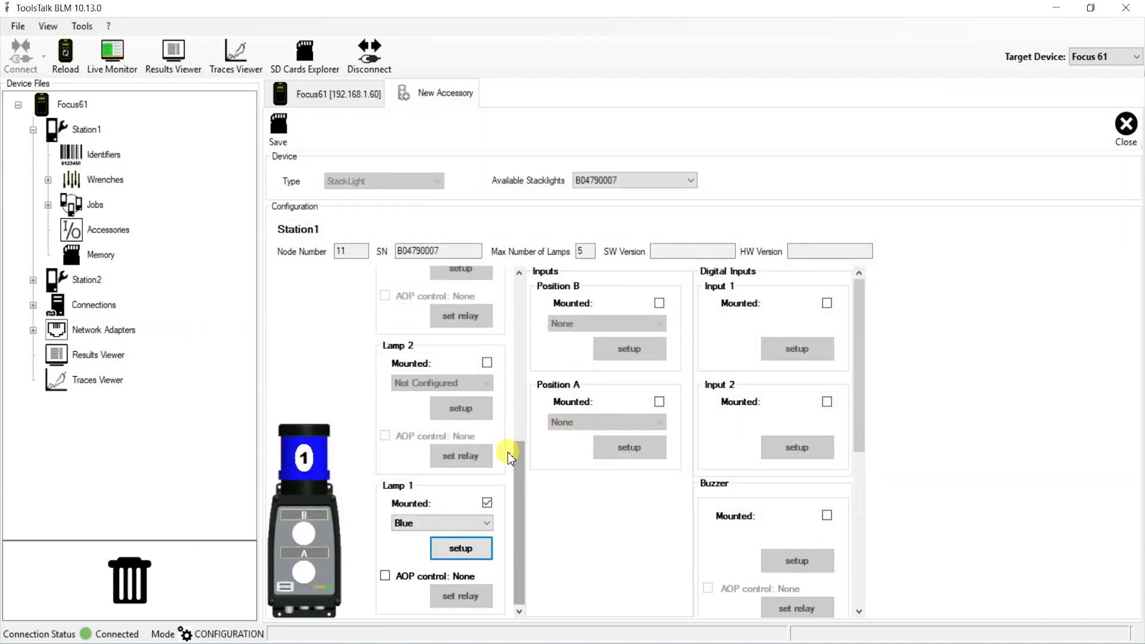
# Mount Lamp 2 with the colour Green
pyautogui.moveTo(517, 452); pyautogui.dragTo(527, 401)
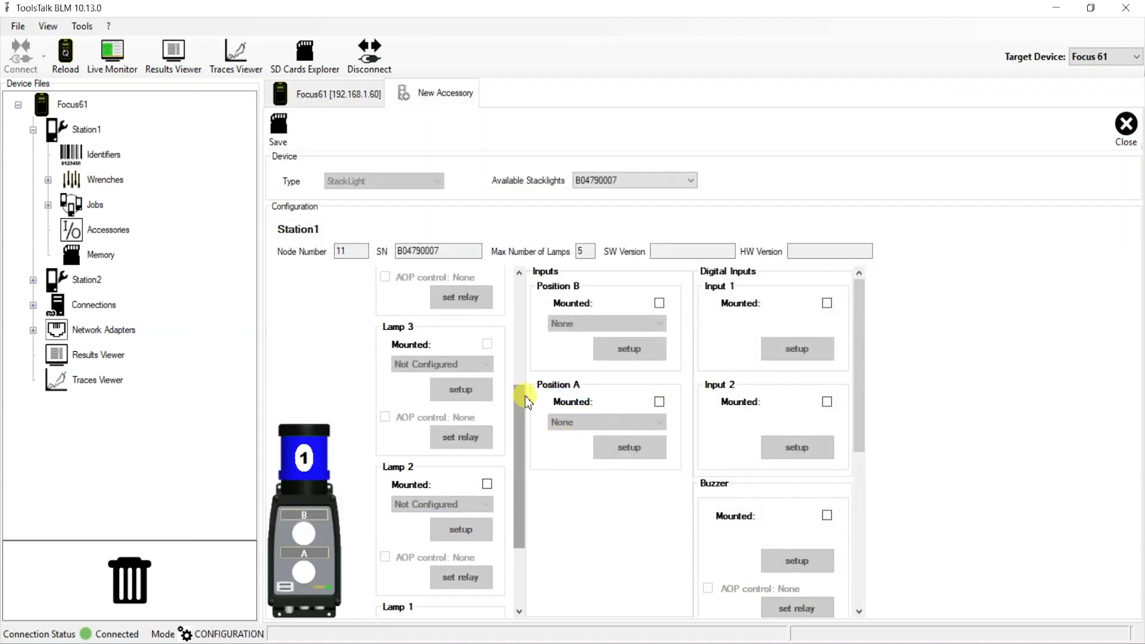
pyautogui.click(487, 484)
pyautogui.click(462, 504)
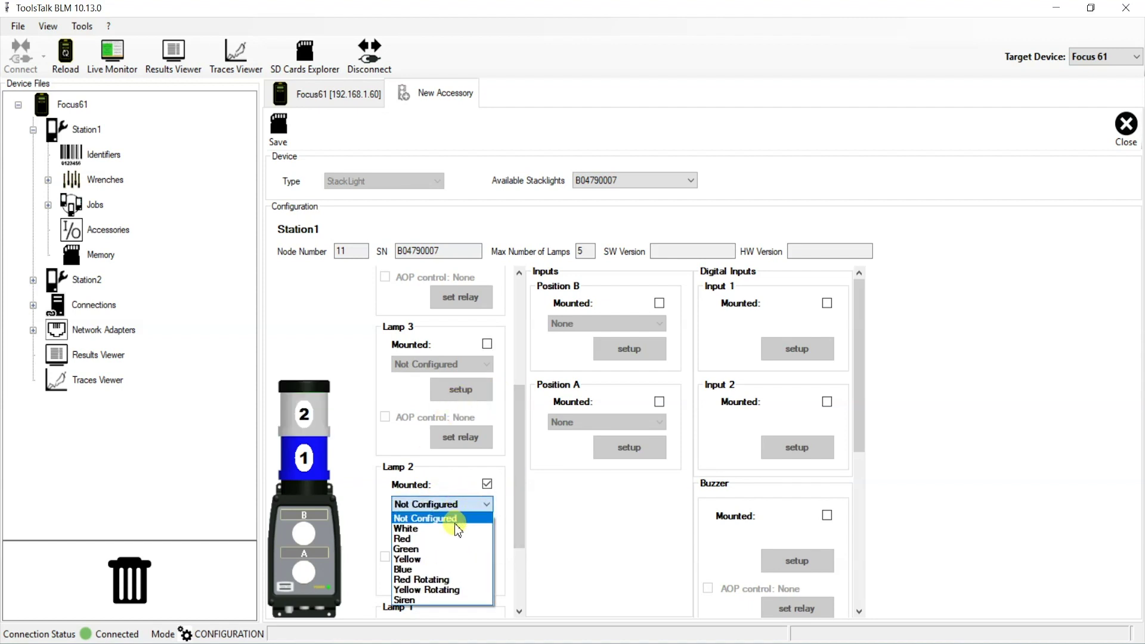
pyautogui.click(438, 549)
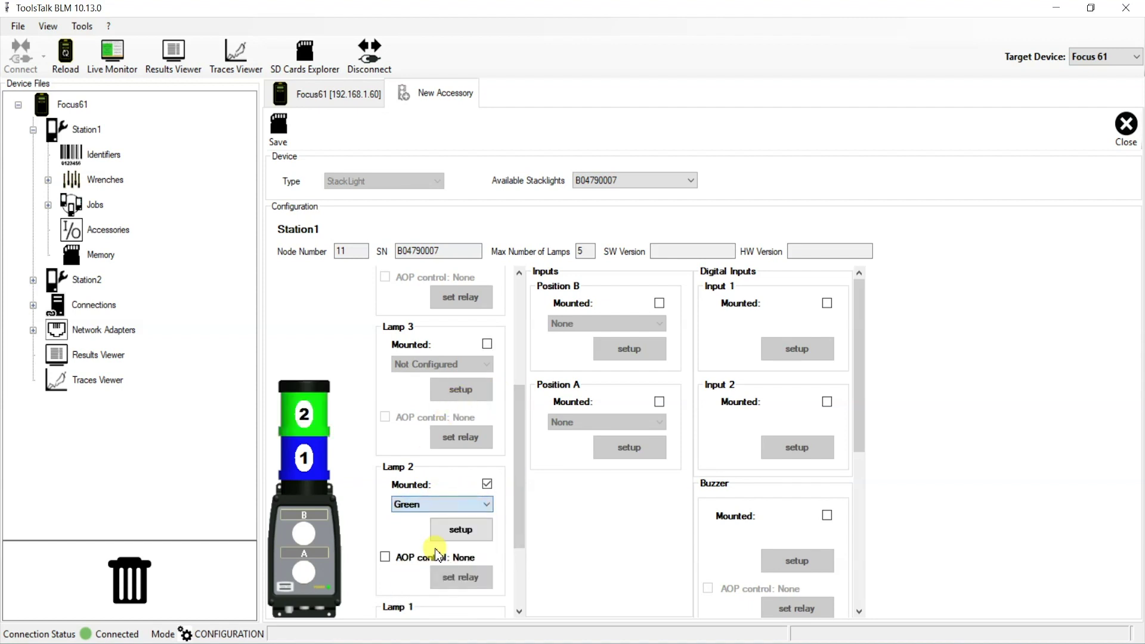
pyautogui.click(460, 530)
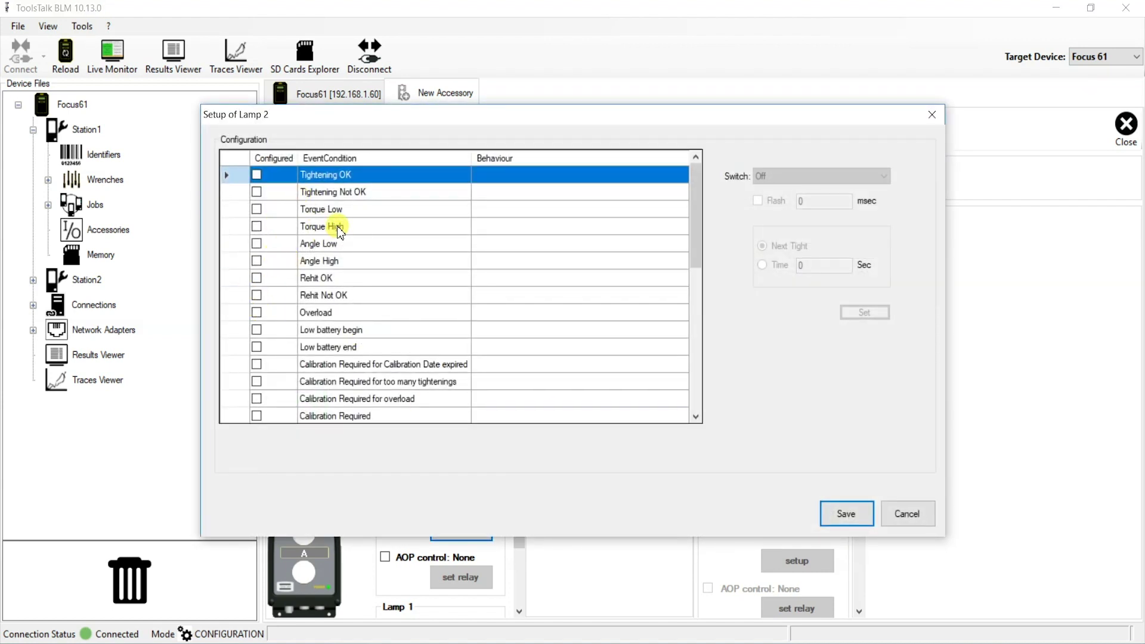
# Make Lamp 2 flash on Tightening OK, entering 1 as the interval, and save
pyautogui.click(258, 174)
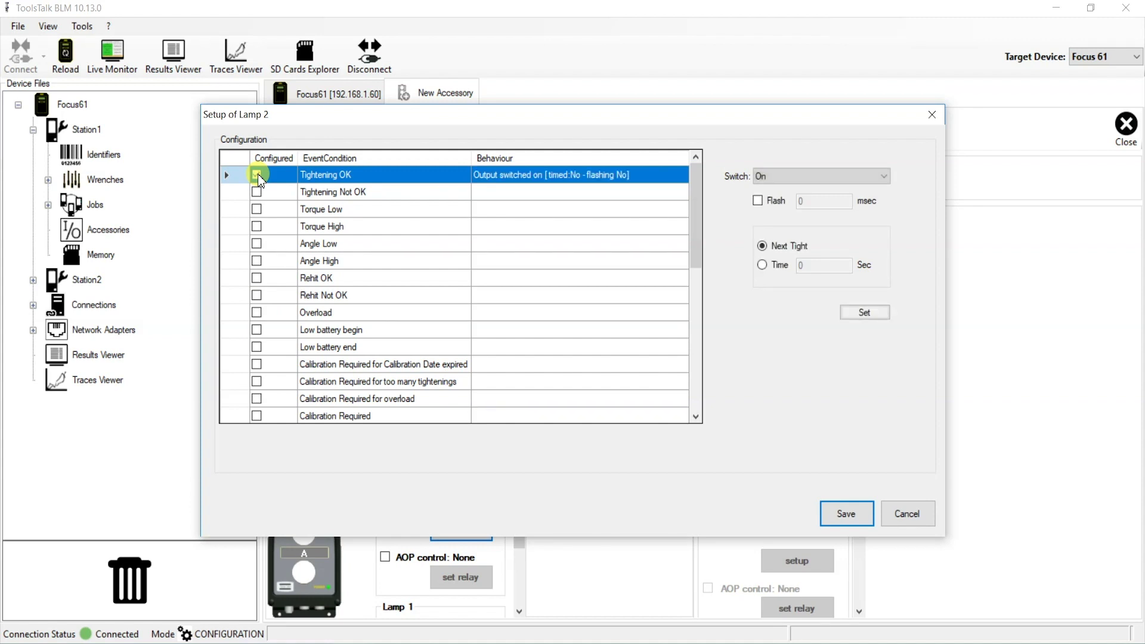
pyautogui.click(758, 201)
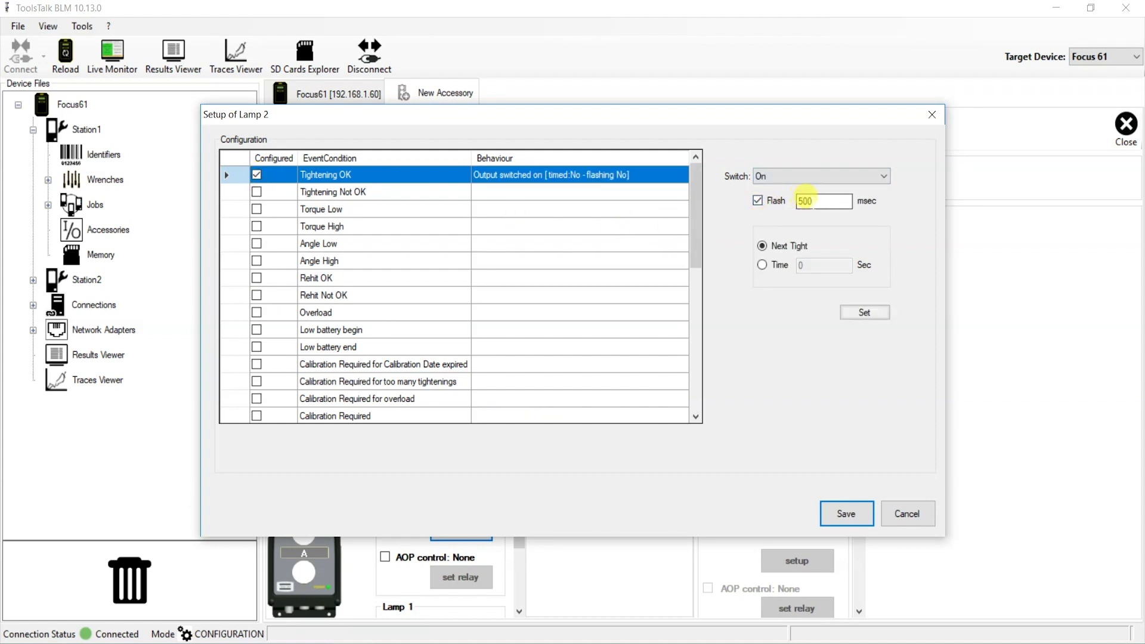
pyautogui.doubleClick(815, 206)
pyautogui.write('1000')
pyautogui.click(847, 513)
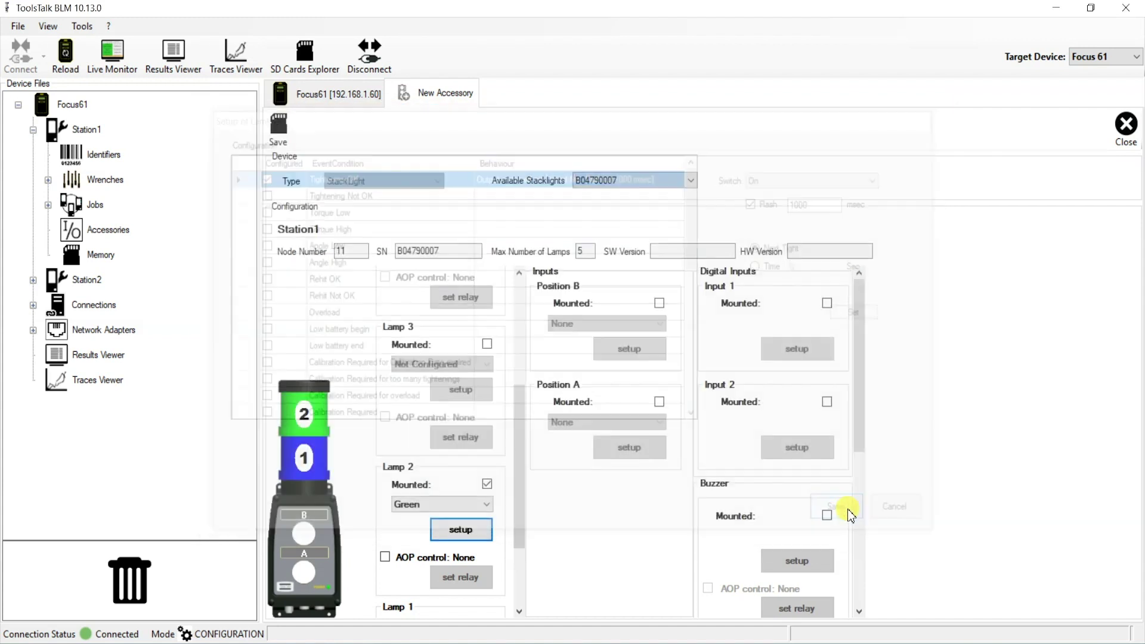
# Mark Lamp 3 as mounted
pyautogui.scroll(4, 501, 486)
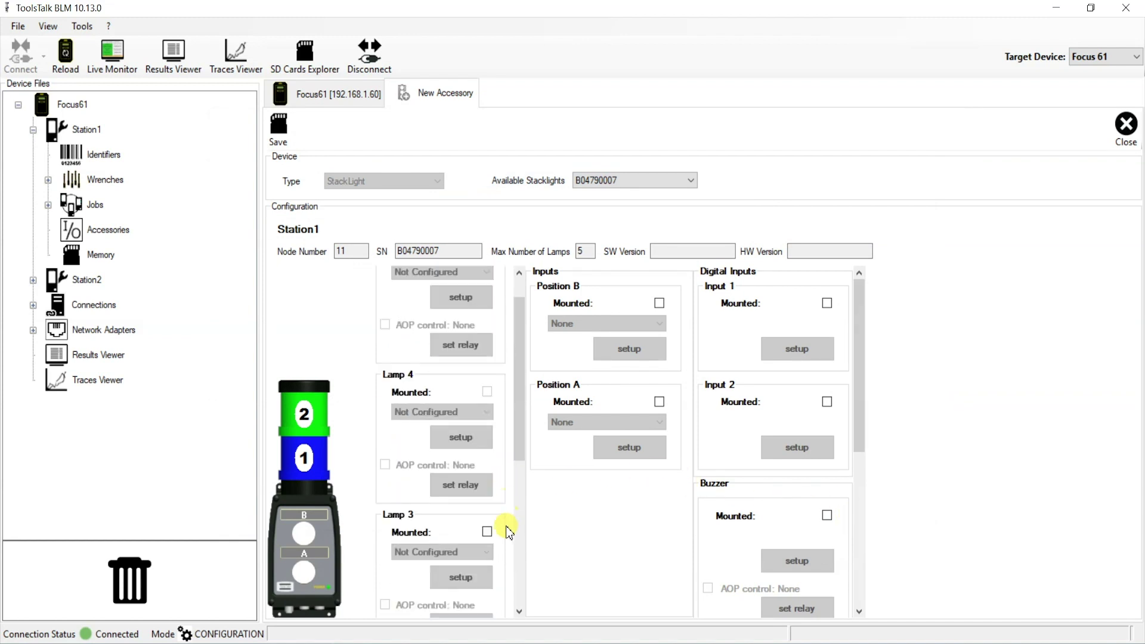
pyautogui.scroll(-5, 502, 496)
pyautogui.scroll(3, 504, 531)
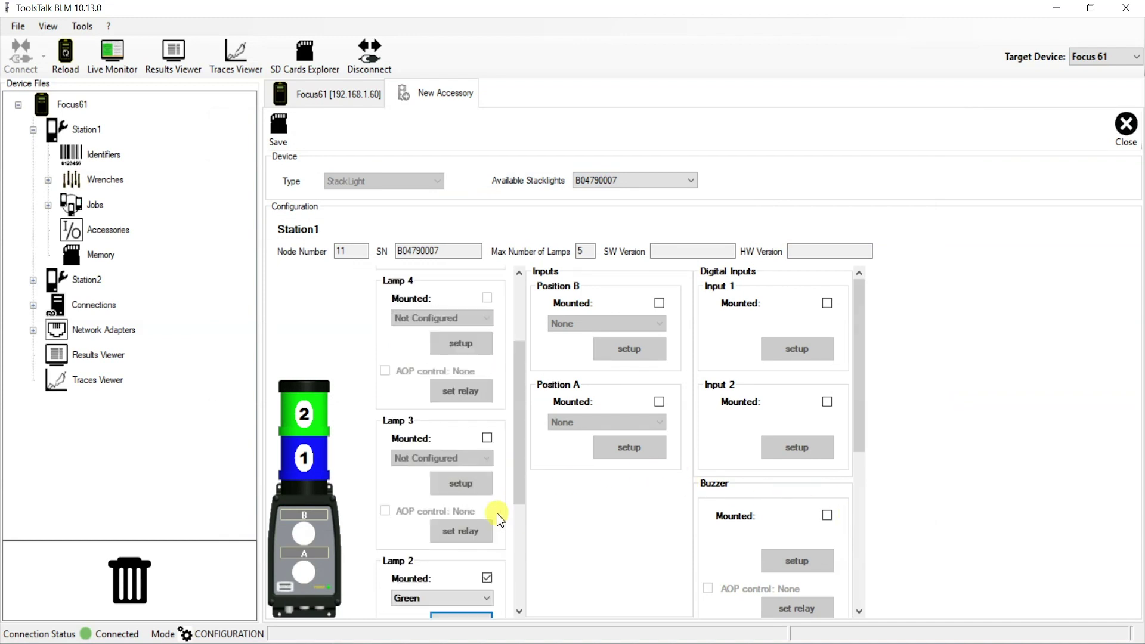
pyautogui.click(487, 438)
pyautogui.click(484, 459)
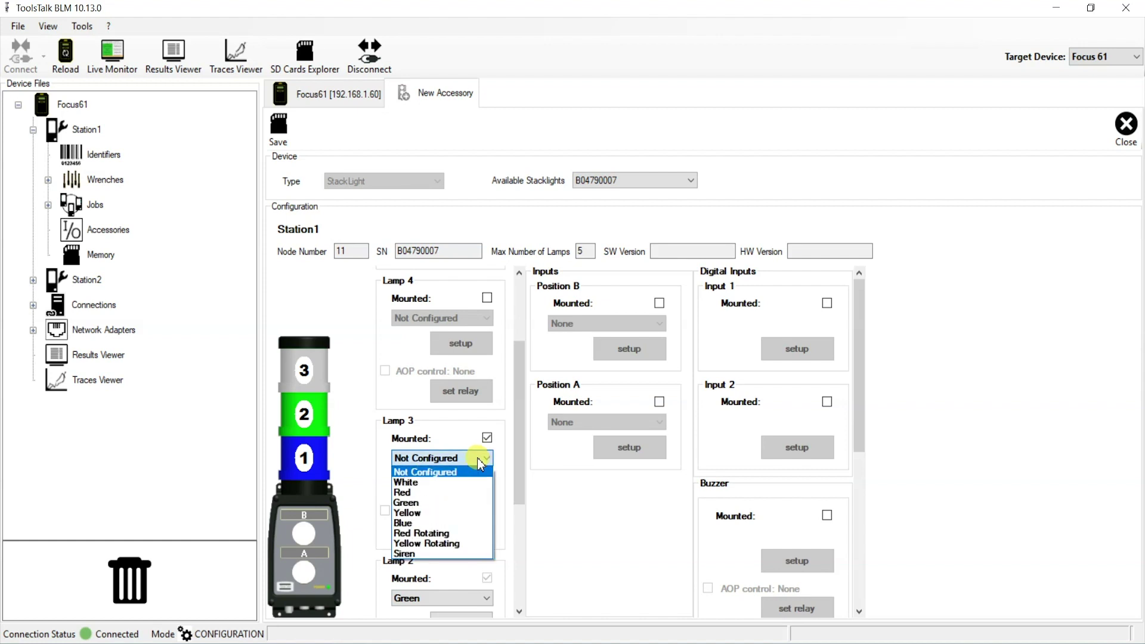
# Make Lamp 3 Yellow and select Job OK in its event setup
pyautogui.click(439, 513)
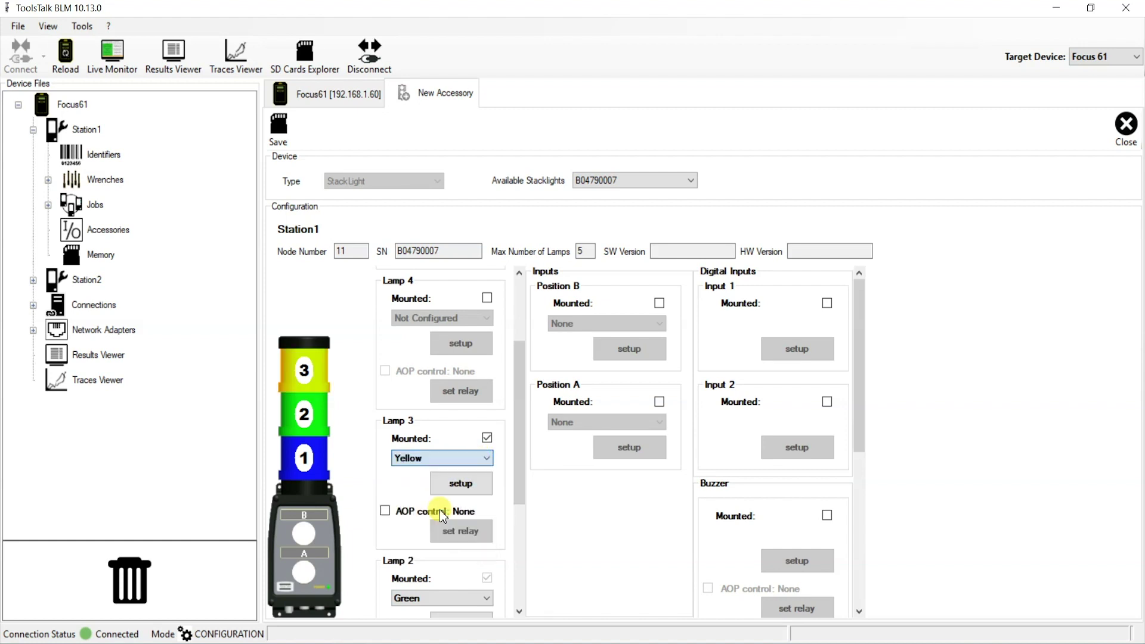
pyautogui.click(461, 484)
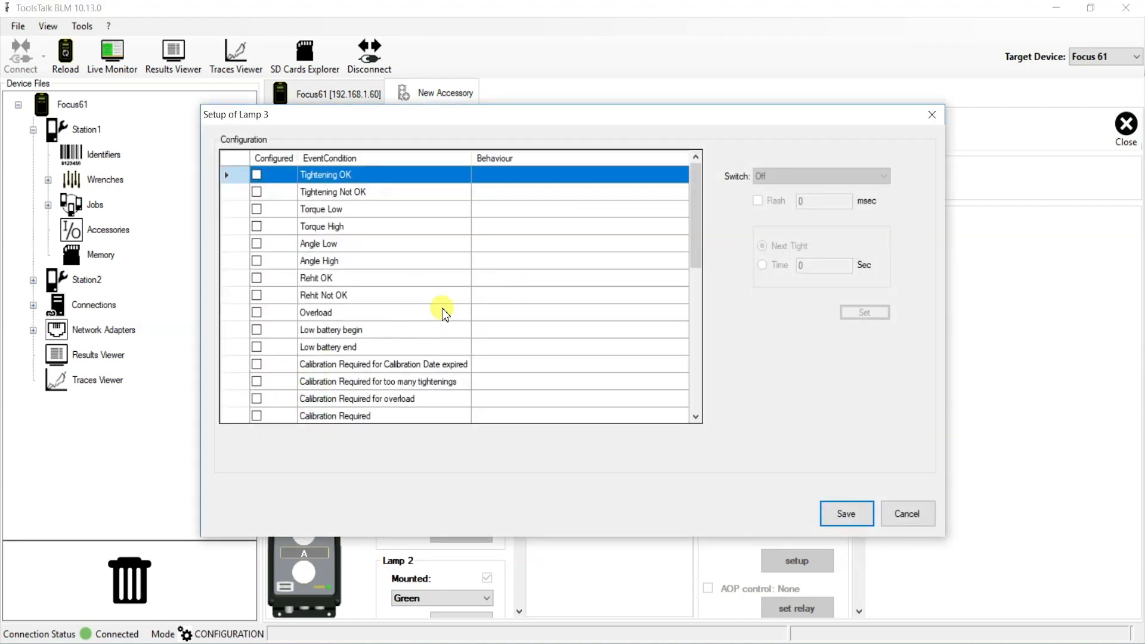
pyautogui.scroll(-2, 466, 327)
pyautogui.scroll(-5, 467, 325)
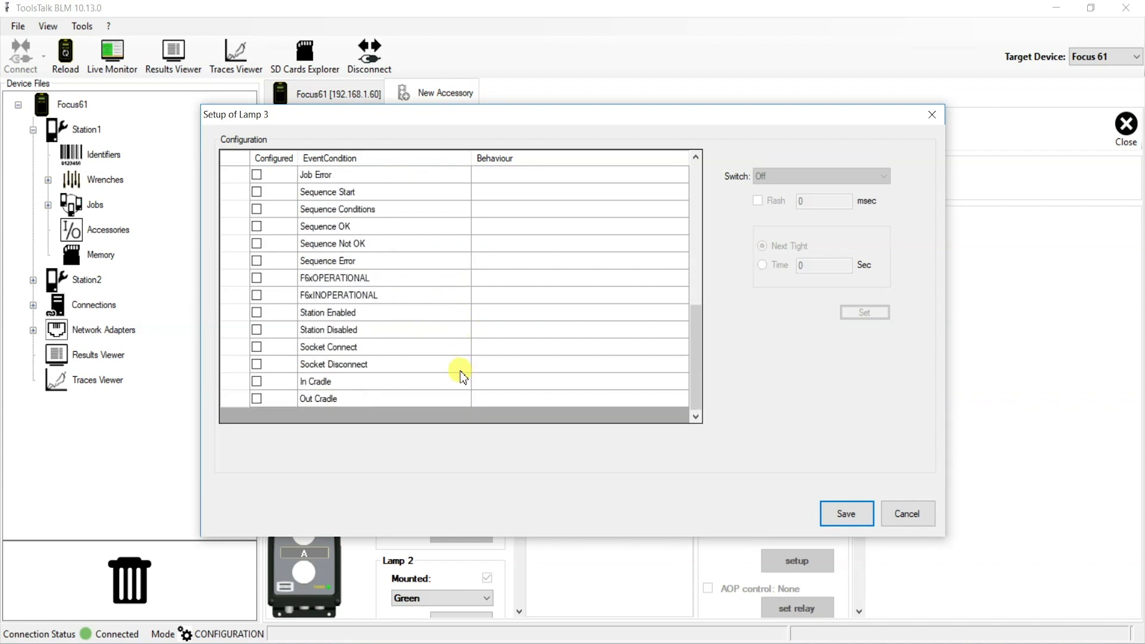
pyautogui.scroll(4, 464, 377)
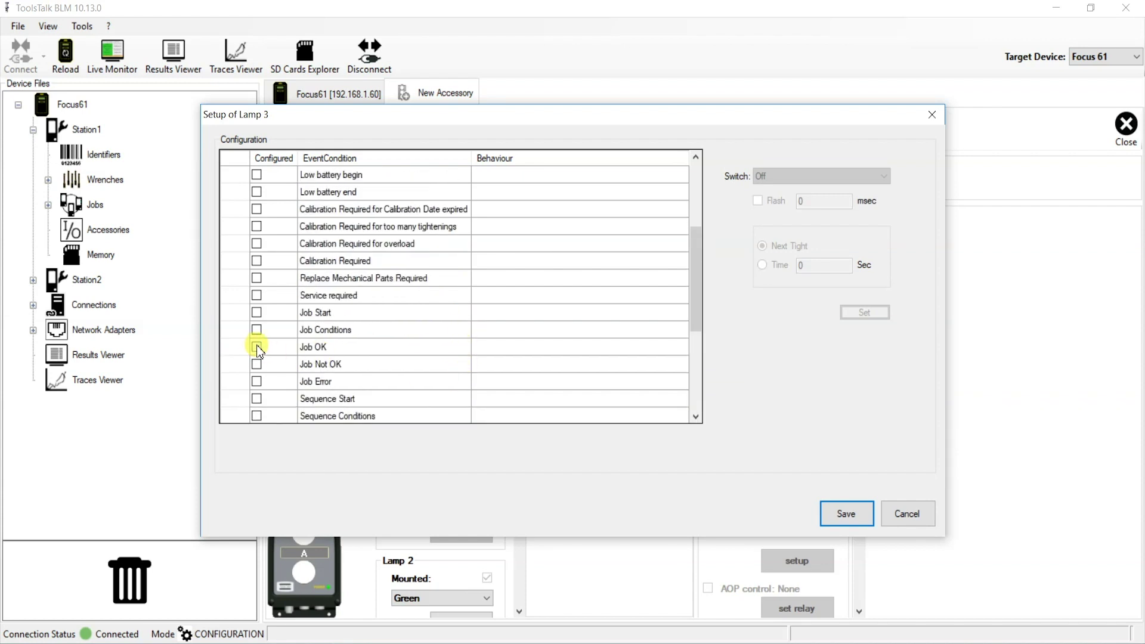
pyautogui.click(257, 347)
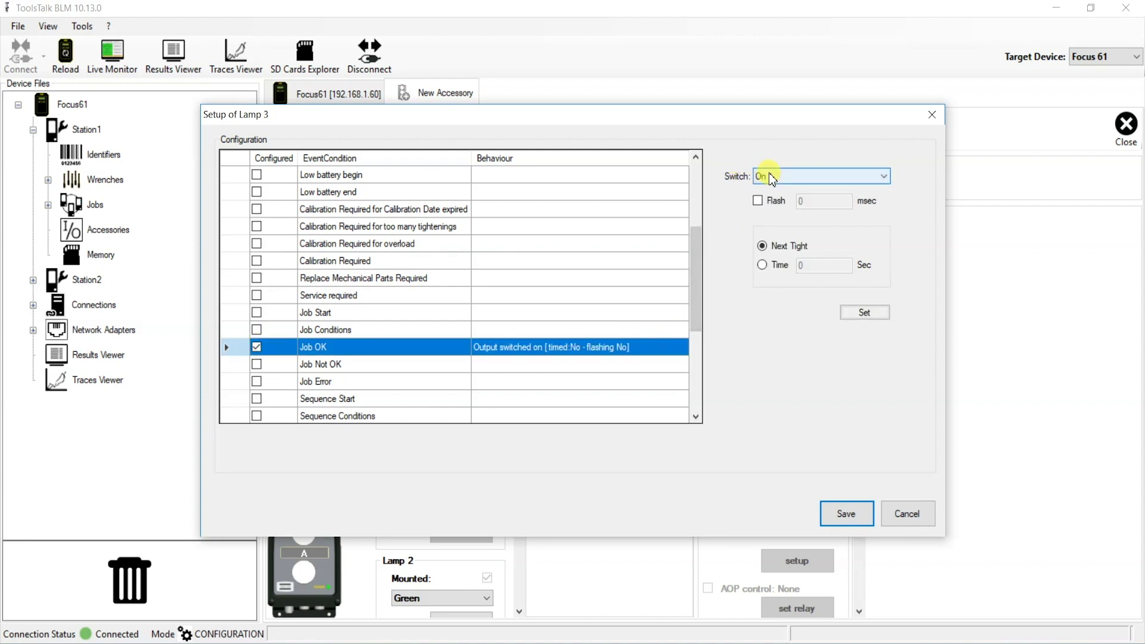
# Set Job OK to switch Lamp 3 On, flashing at 500 msec, and save
pyautogui.click(773, 179)
pyautogui.click(773, 185)
pyautogui.click(760, 202)
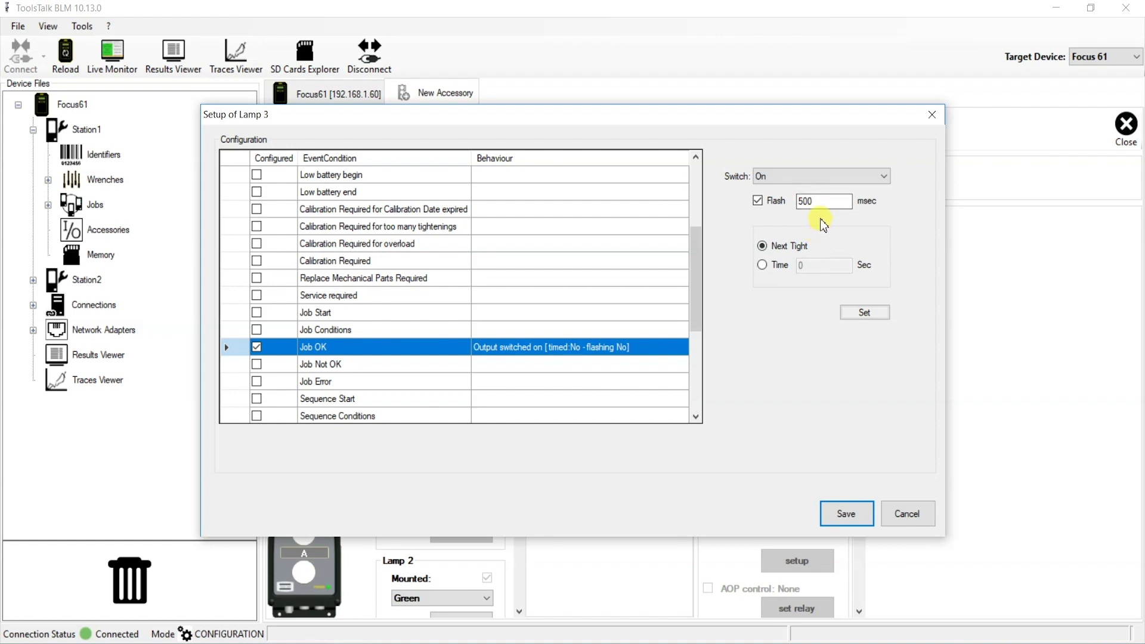
pyautogui.click(867, 313)
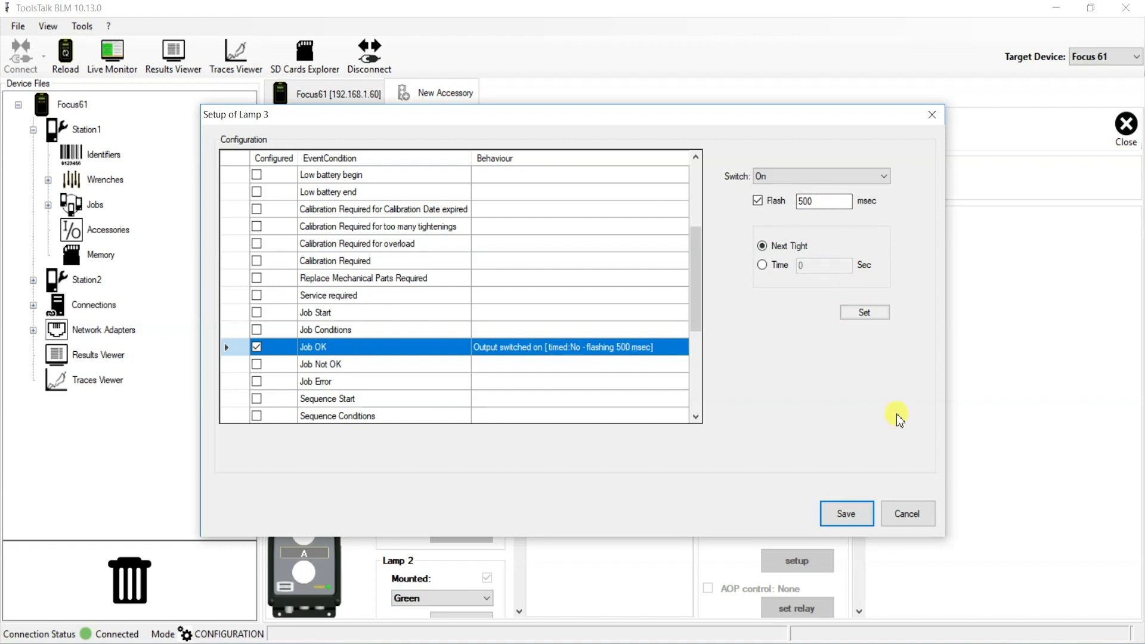
pyautogui.click(853, 513)
pyautogui.moveTo(514, 419); pyautogui.dragTo(513, 384)
# Mount Lamp 4 as Red, flashing at 500 msec on Tightening Not OK
pyautogui.click(487, 363)
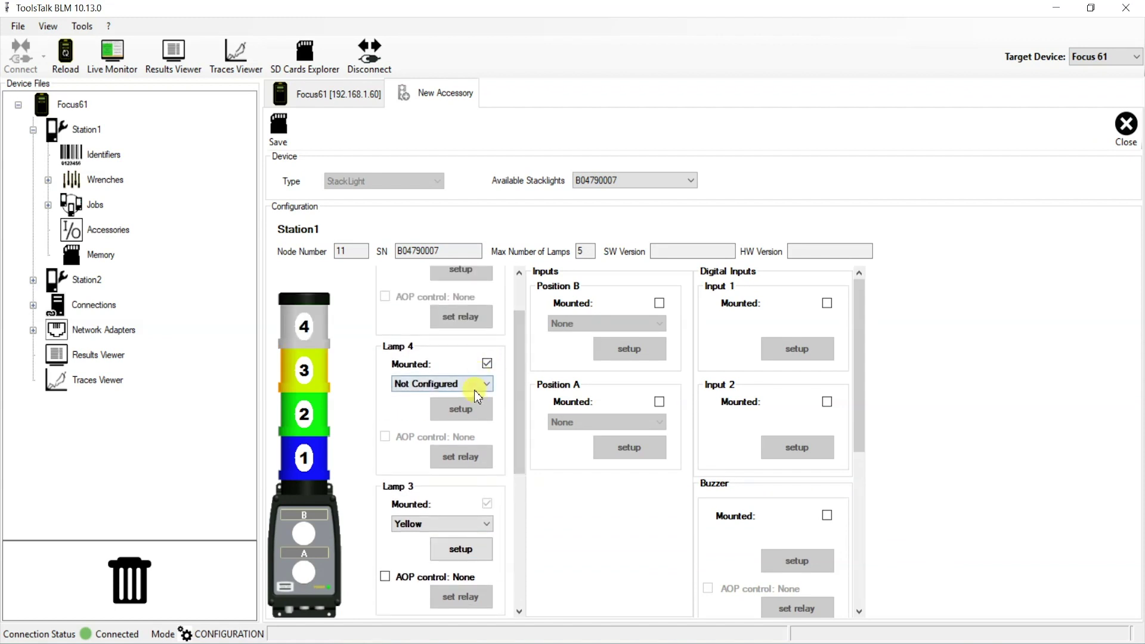
pyautogui.click(476, 384)
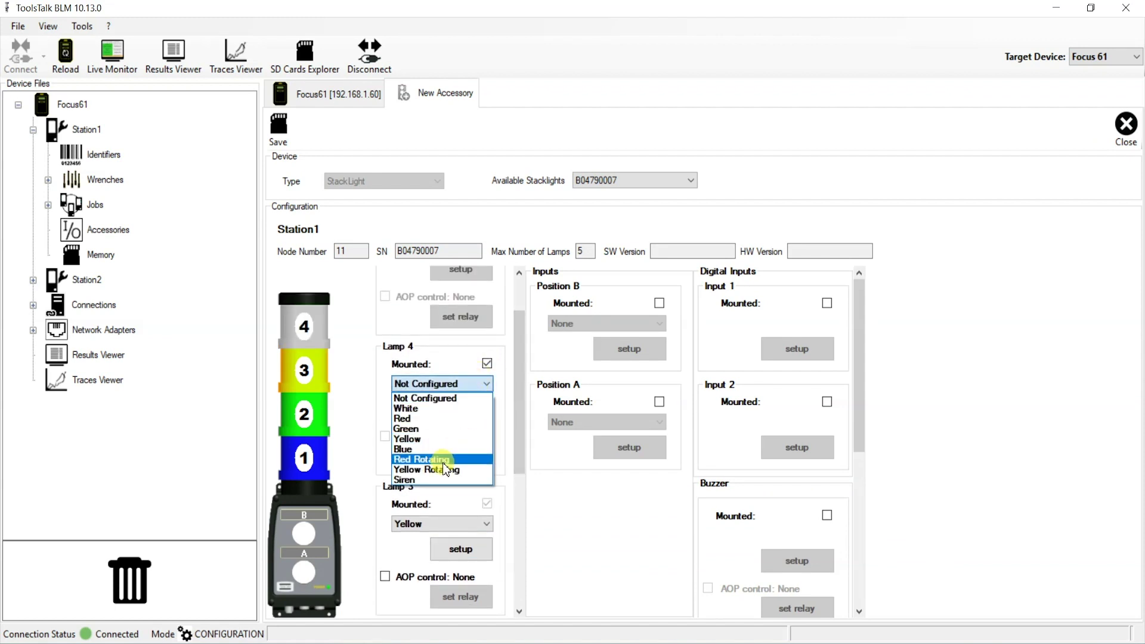
pyautogui.click(427, 420)
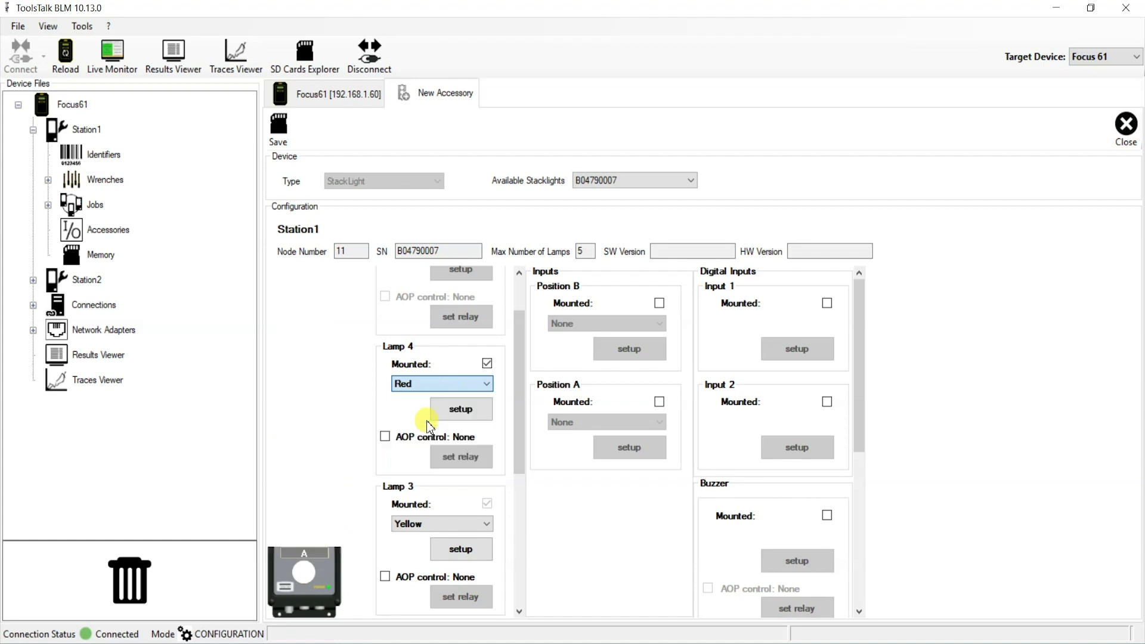
pyautogui.click(457, 411)
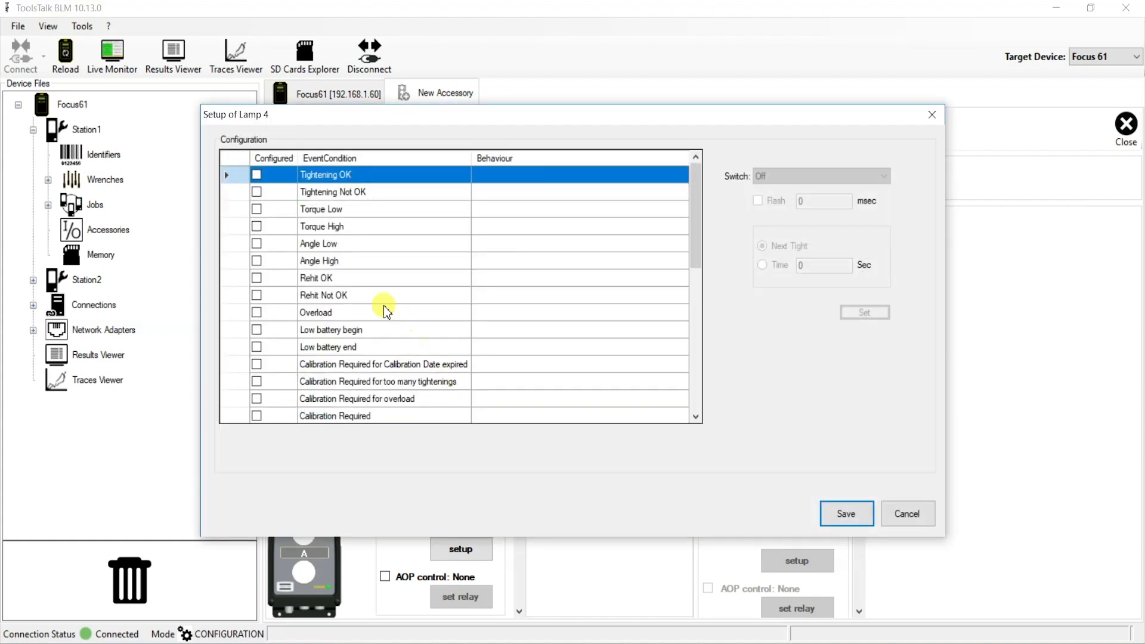
pyautogui.click(257, 192)
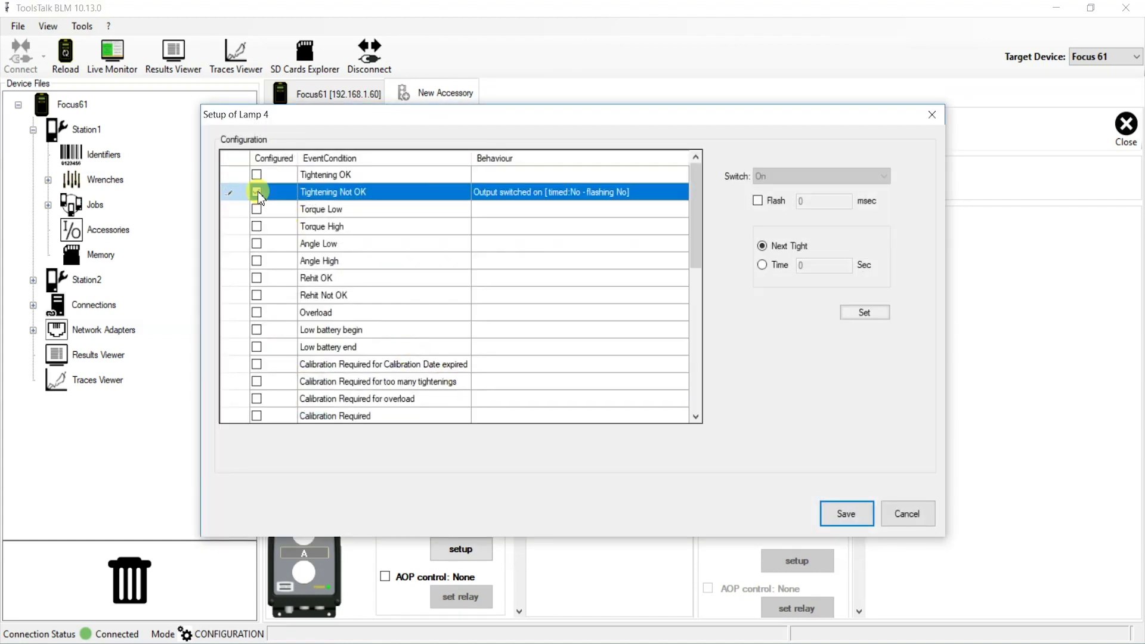
pyautogui.click(757, 202)
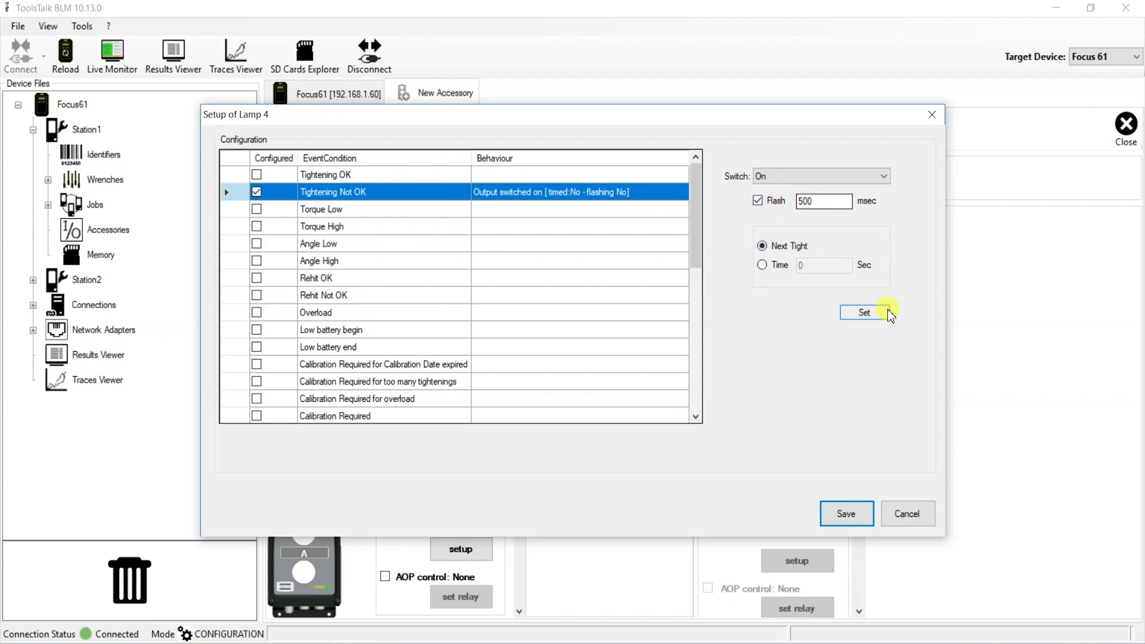
pyautogui.click(846, 514)
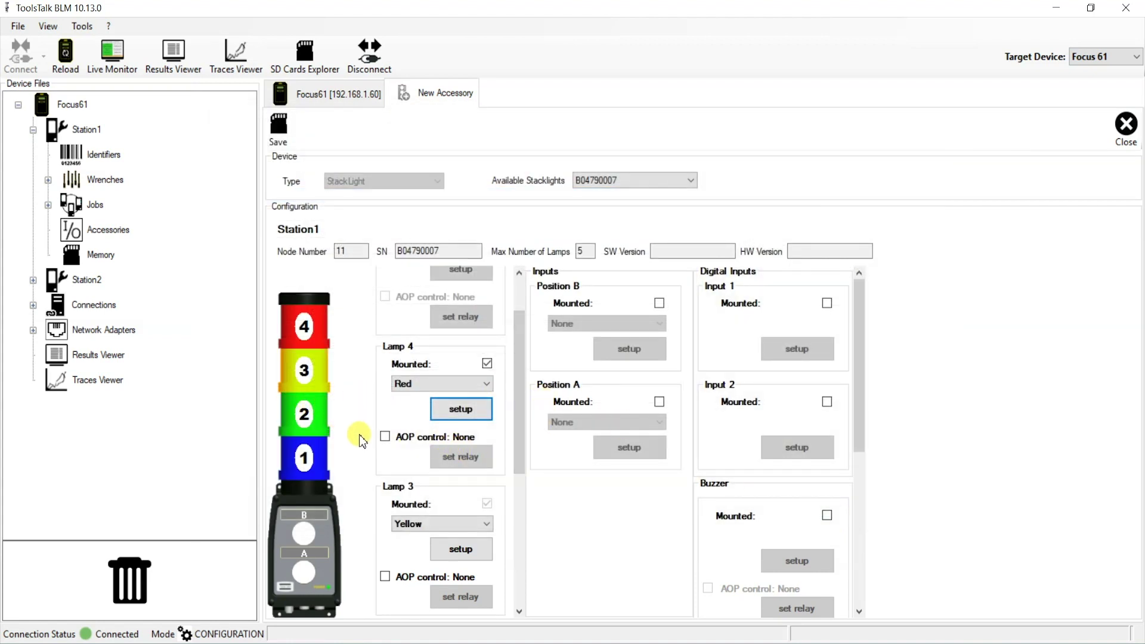
# Mount Position B as a Button whose press triggers Abort All Jobs
pyautogui.scroll(1, 405, 408)
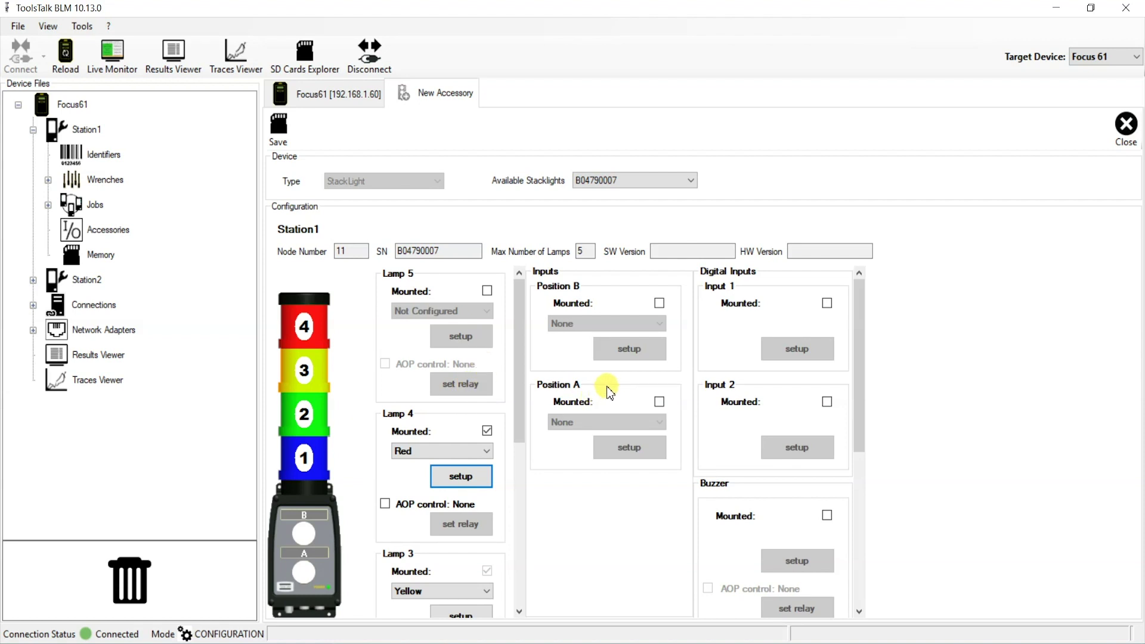
pyautogui.click(660, 303)
pyautogui.click(639, 323)
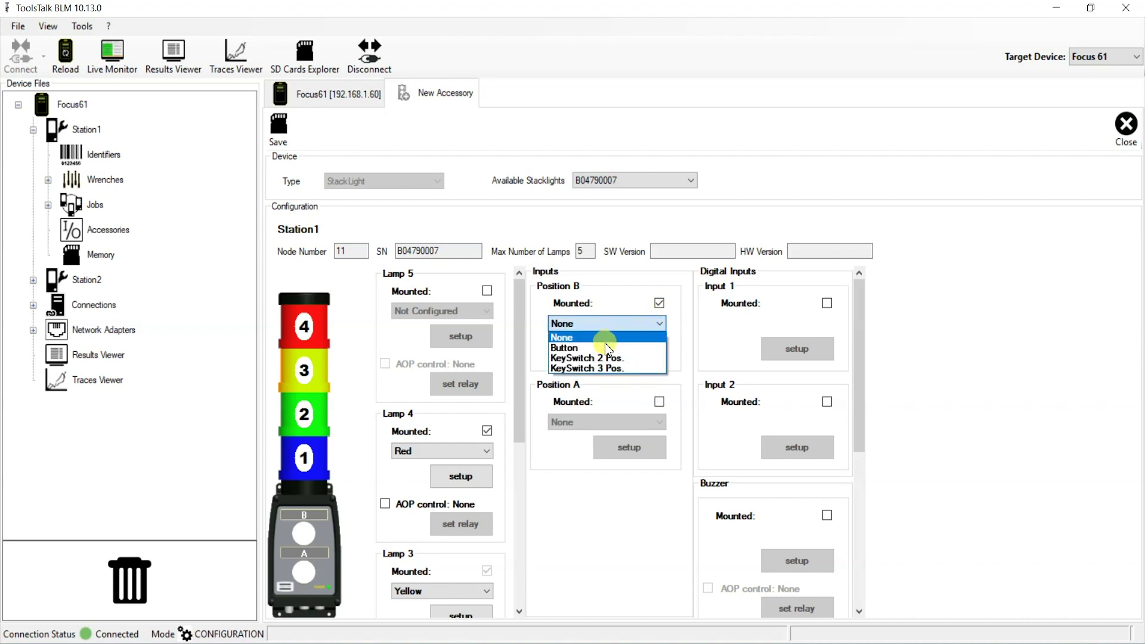
pyautogui.click(607, 348)
pyautogui.click(621, 351)
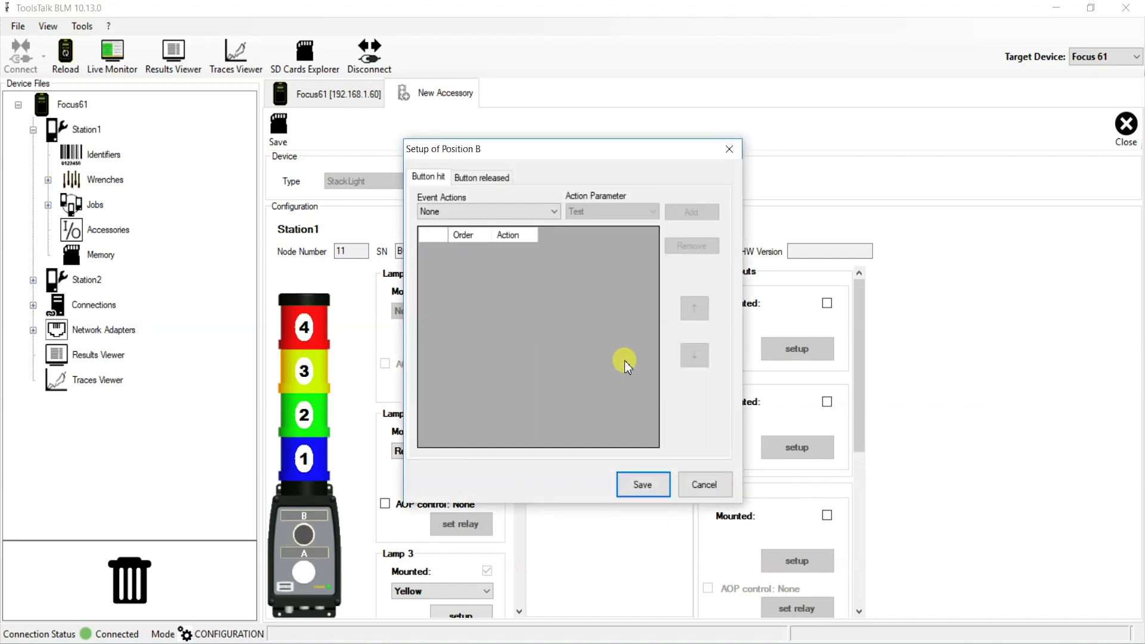
pyautogui.click(473, 210)
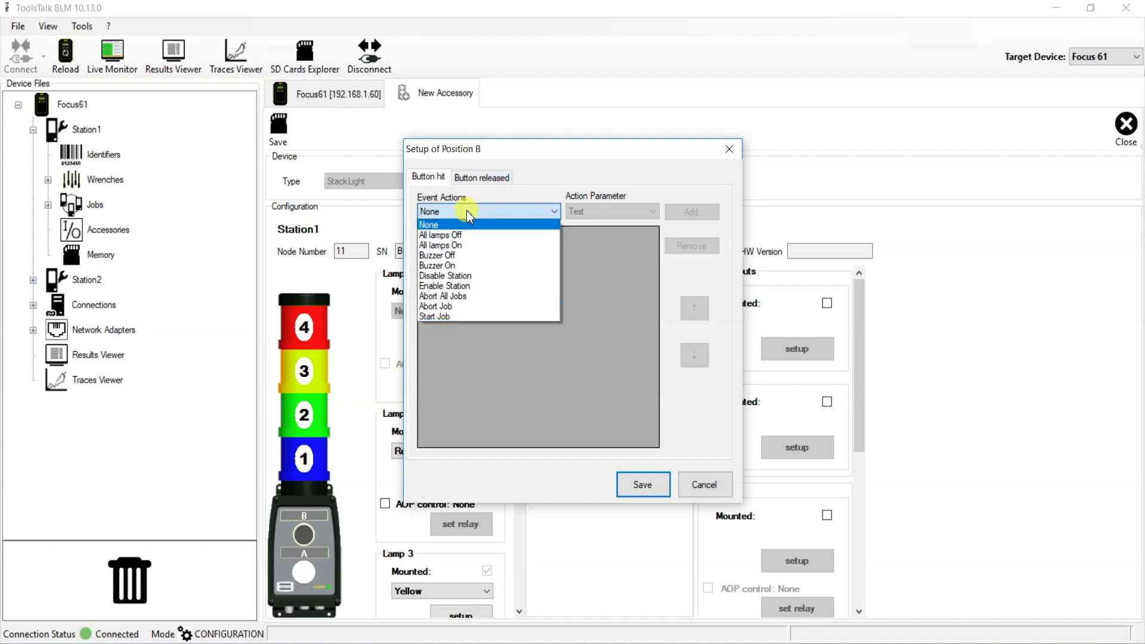
pyautogui.click(472, 296)
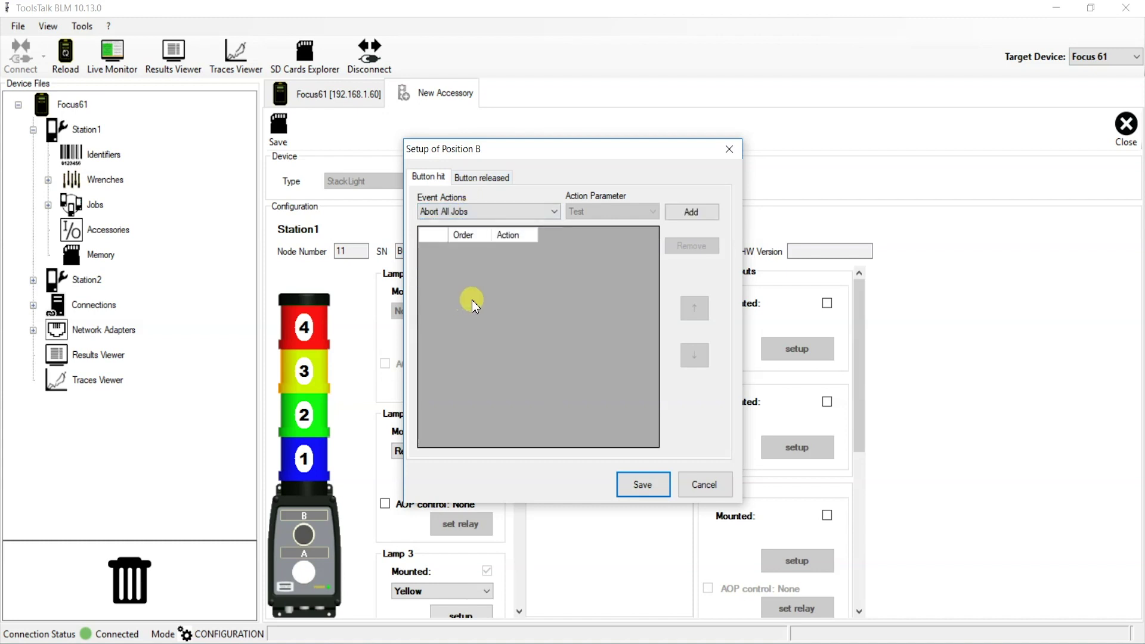
pyautogui.click(699, 215)
pyautogui.click(655, 489)
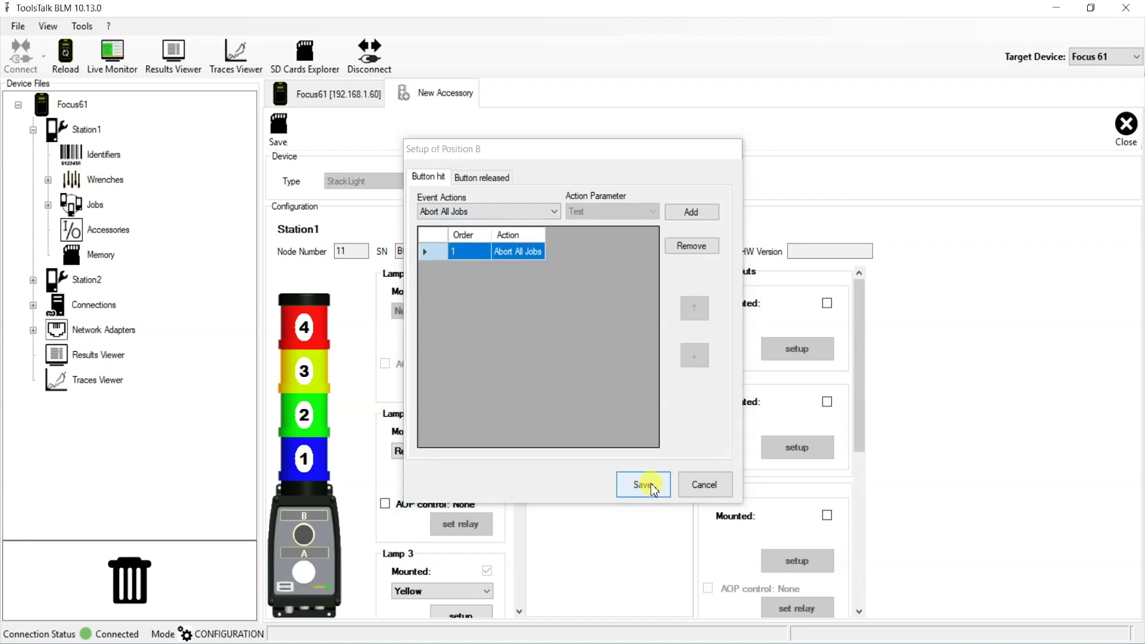
# Make Position A a KeySwitch 2 Pos. with All lamps Off on Key right switched
pyautogui.click(593, 425)
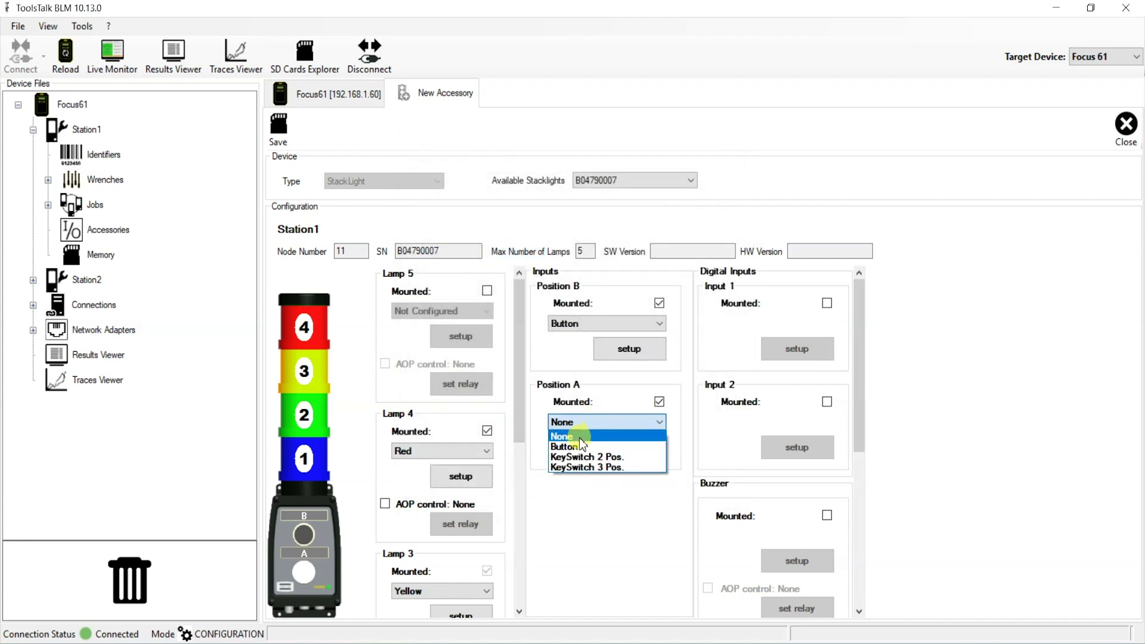
pyautogui.click(587, 455)
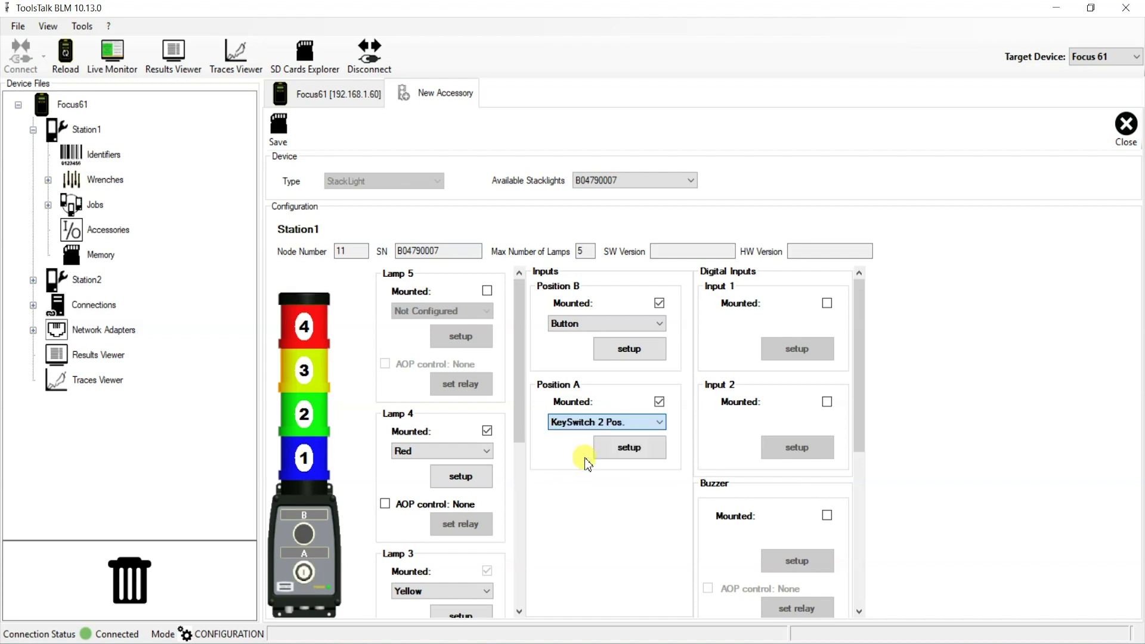
pyautogui.click(624, 455)
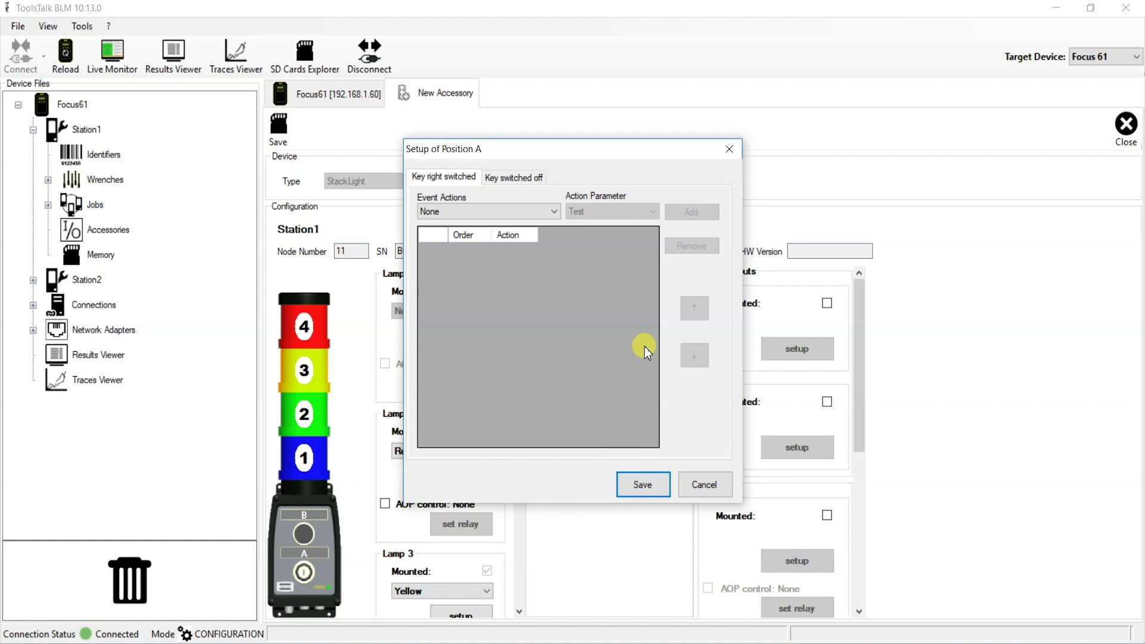
pyautogui.click(473, 214)
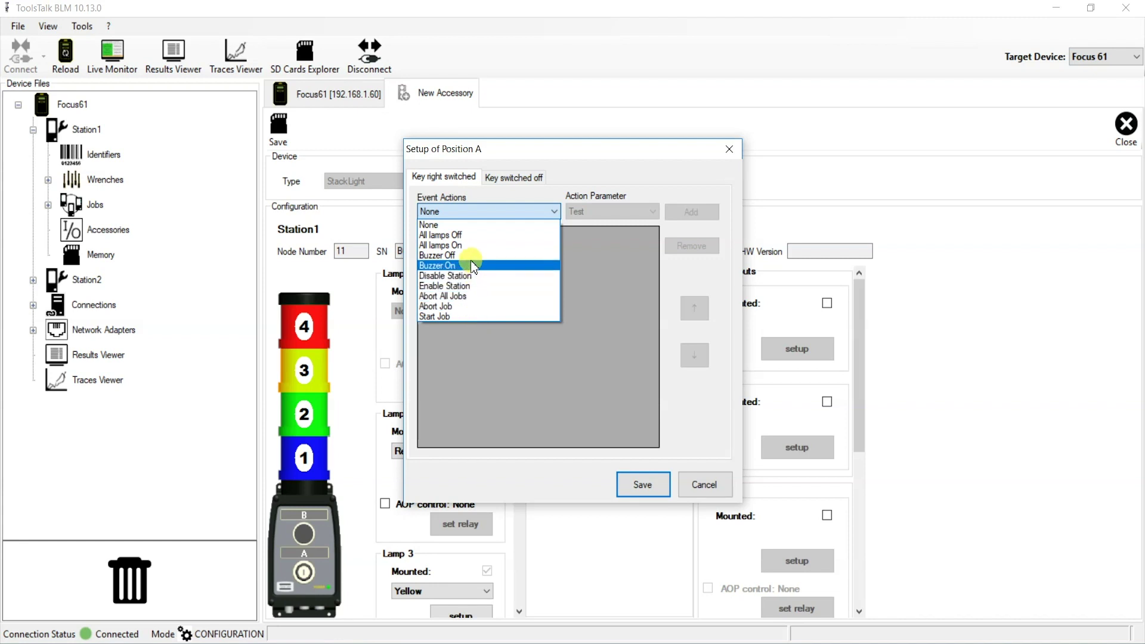
pyautogui.click(475, 236)
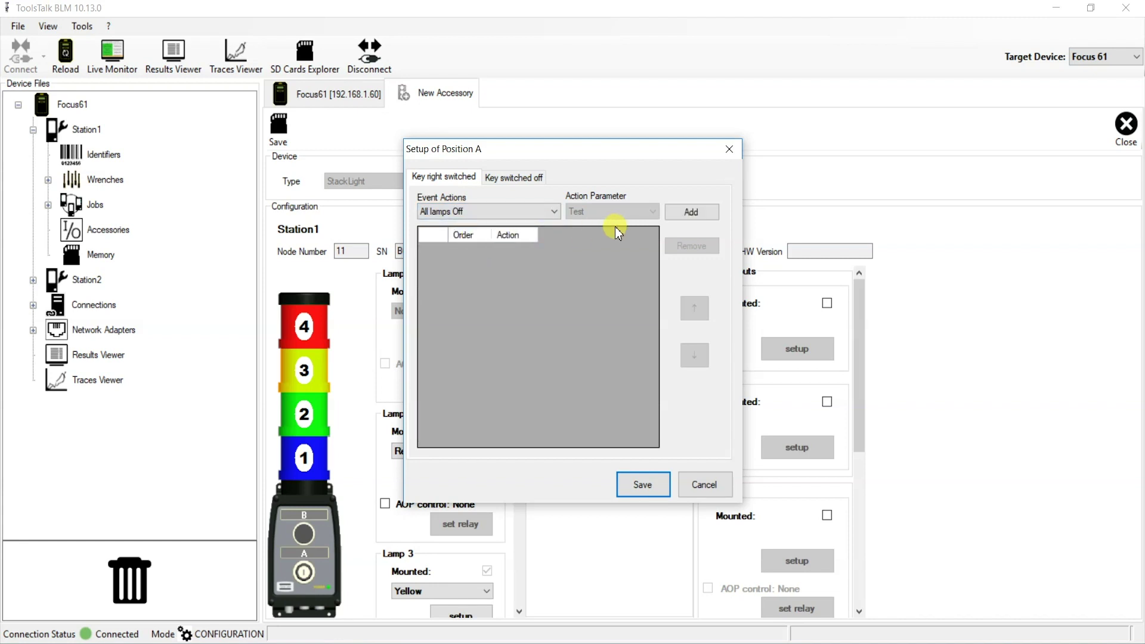
pyautogui.click(688, 212)
# Add All lamps On for Key switched off and save Position A's actions
pyautogui.click(505, 178)
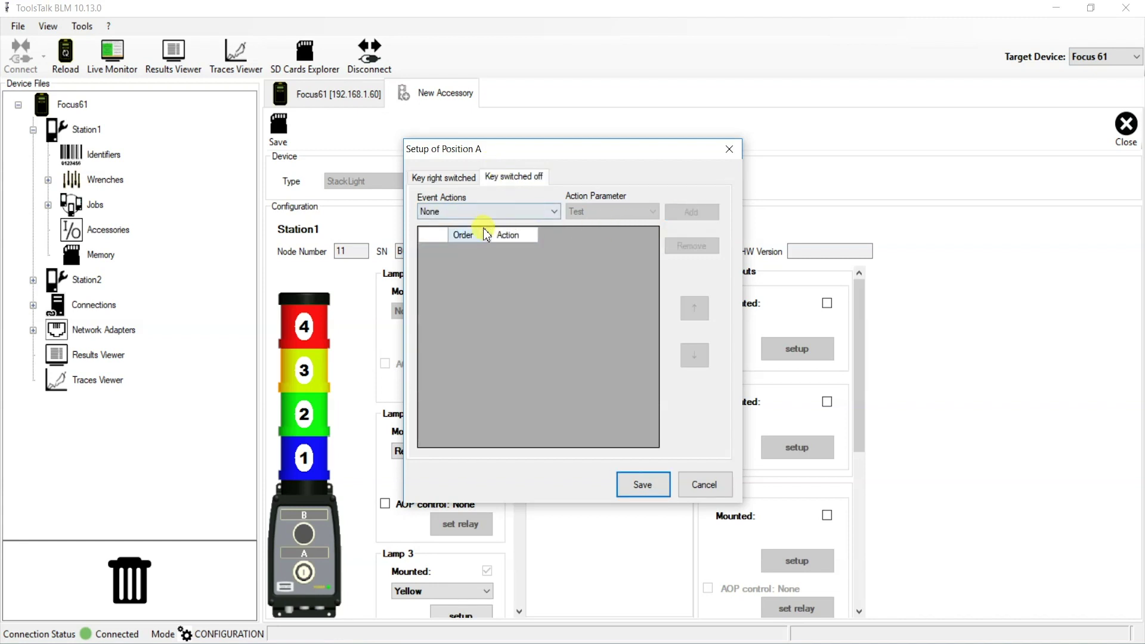
pyautogui.click(474, 213)
pyautogui.click(471, 246)
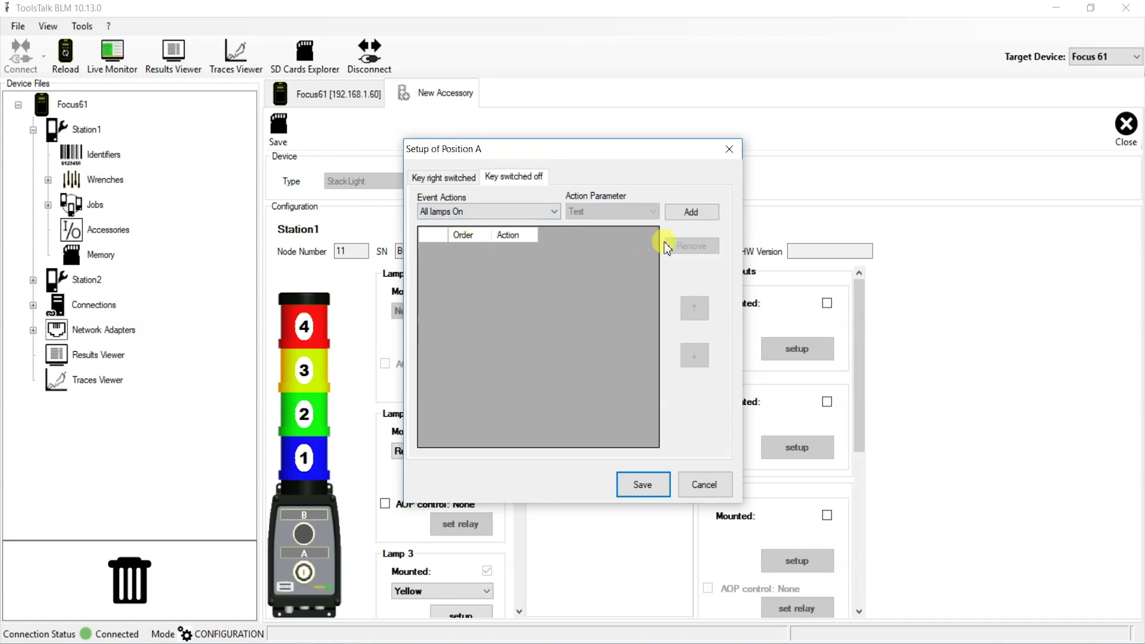
pyautogui.click(692, 213)
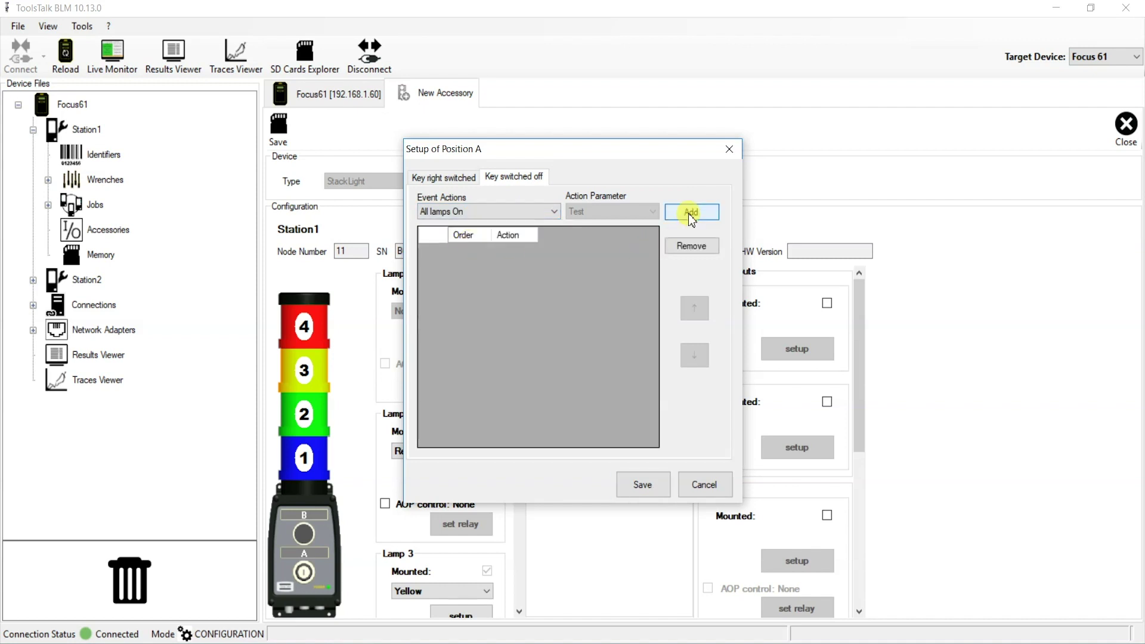
pyautogui.click(643, 485)
pyautogui.click(646, 422)
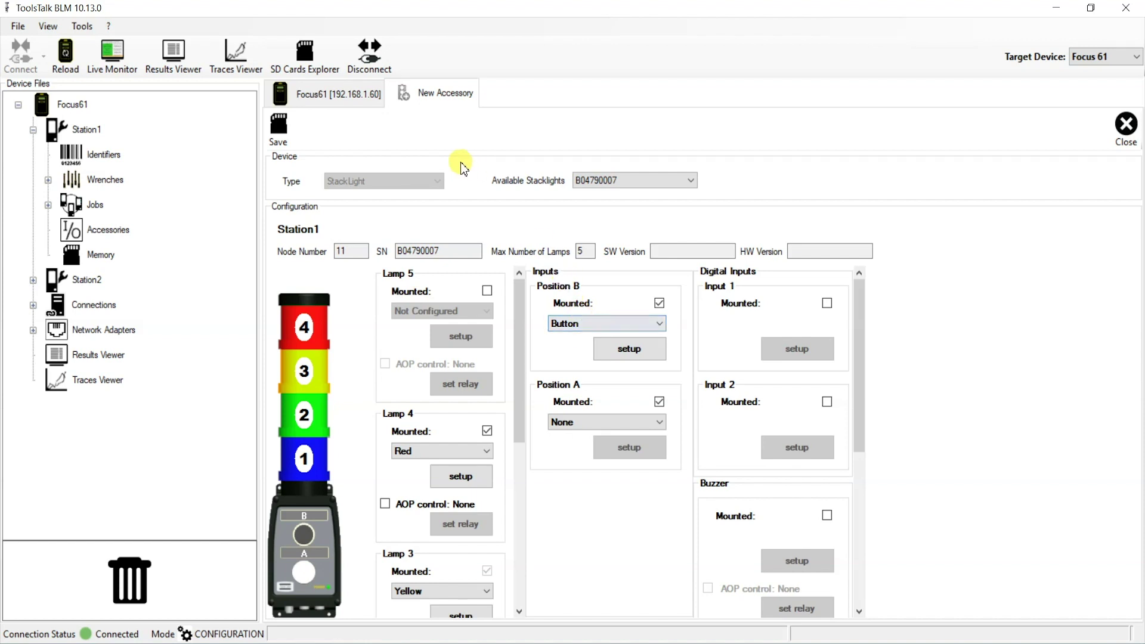
# Save the stack light configuration to the controller and confirm the saved message
pyautogui.click(280, 135)
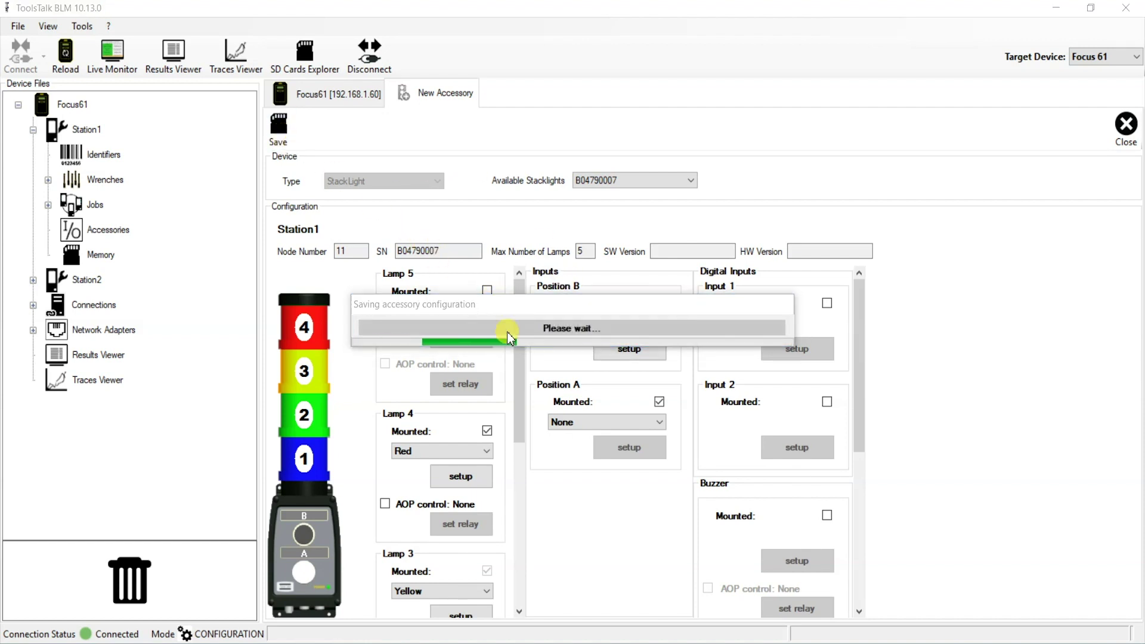
pyautogui.click(627, 386)
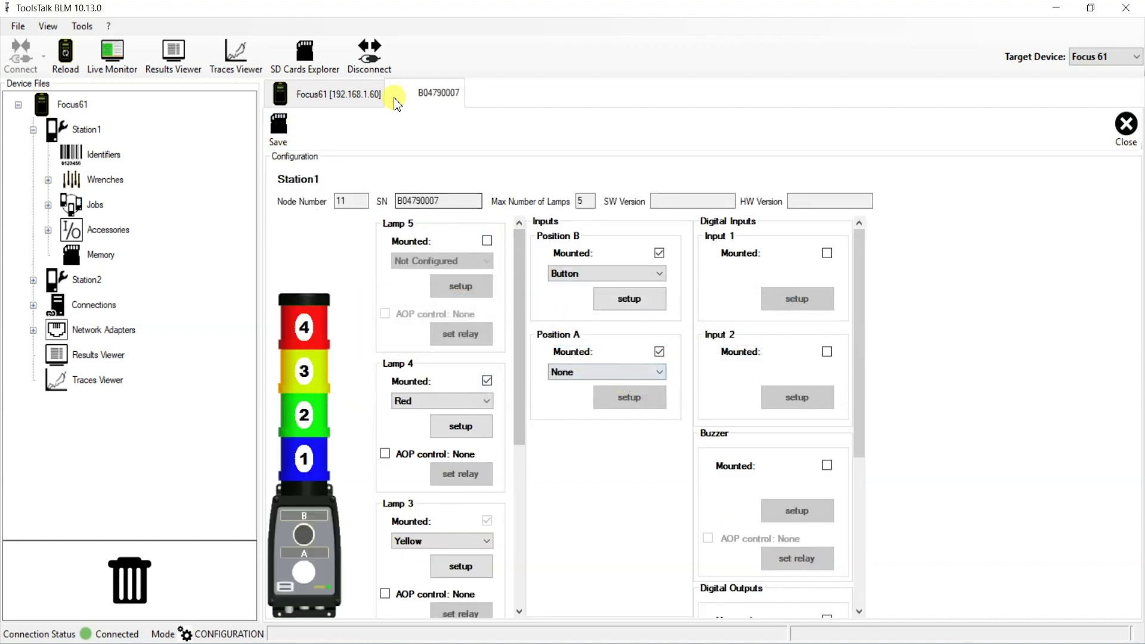